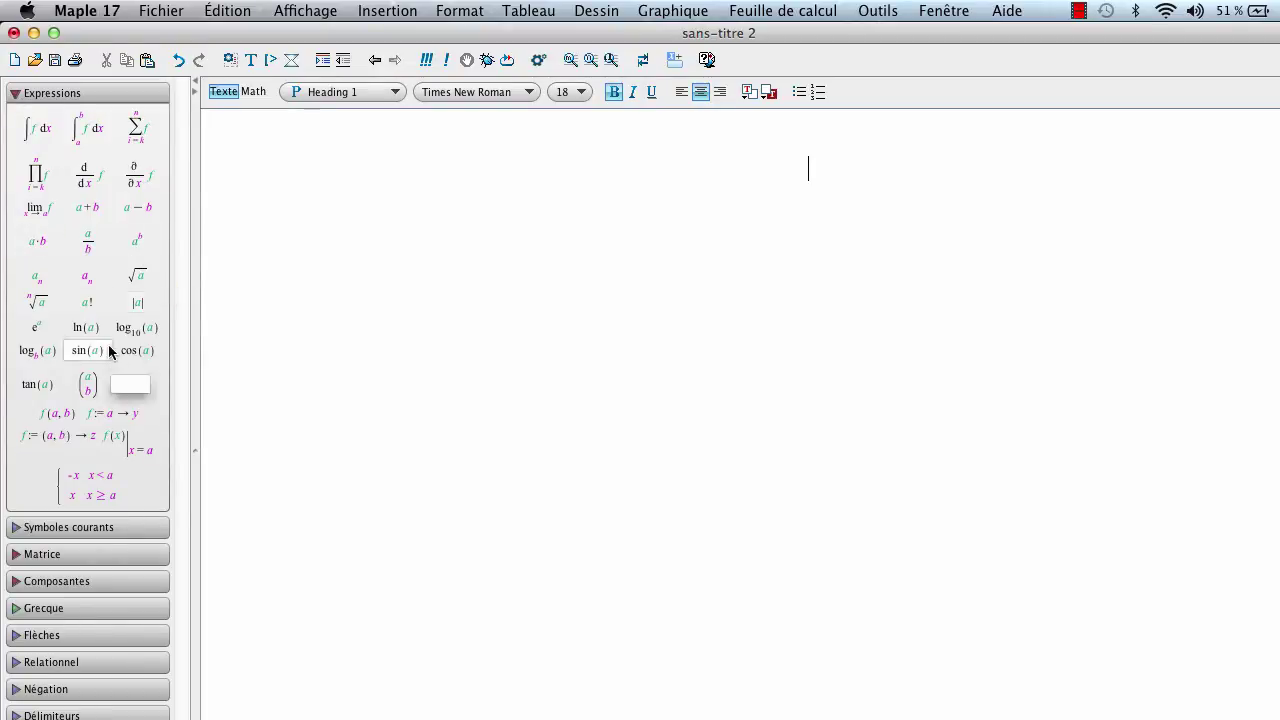
Step: Collapse the Expressions palette, then view the Symboles courants and Flèches palettes and collapse each again
left_click(13, 94)
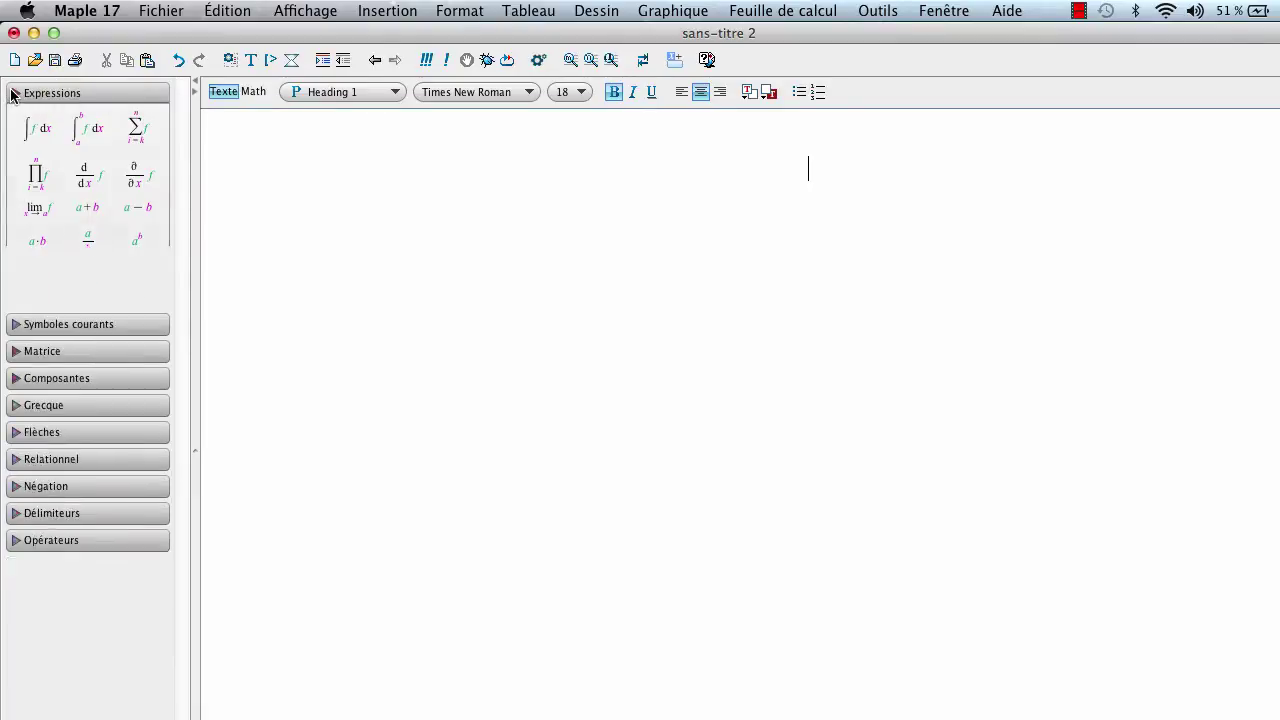
left_click(15, 120)
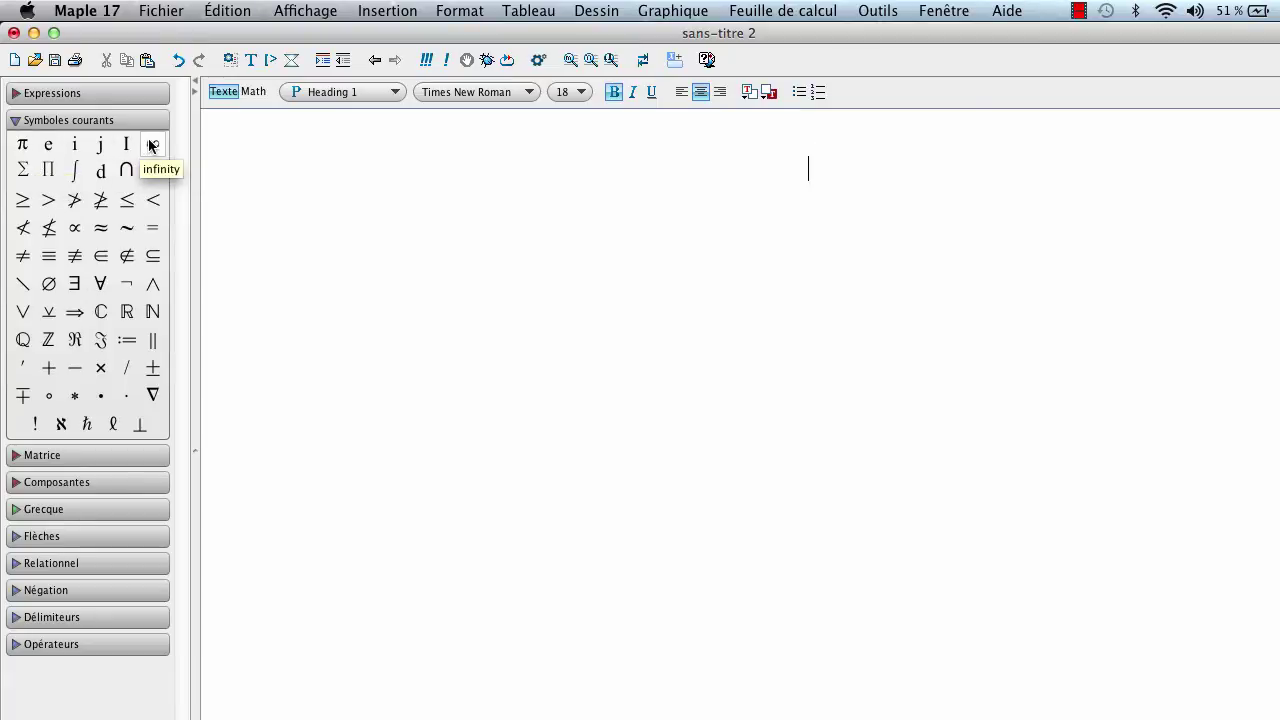
left_click(17, 121)
left_click(22, 231)
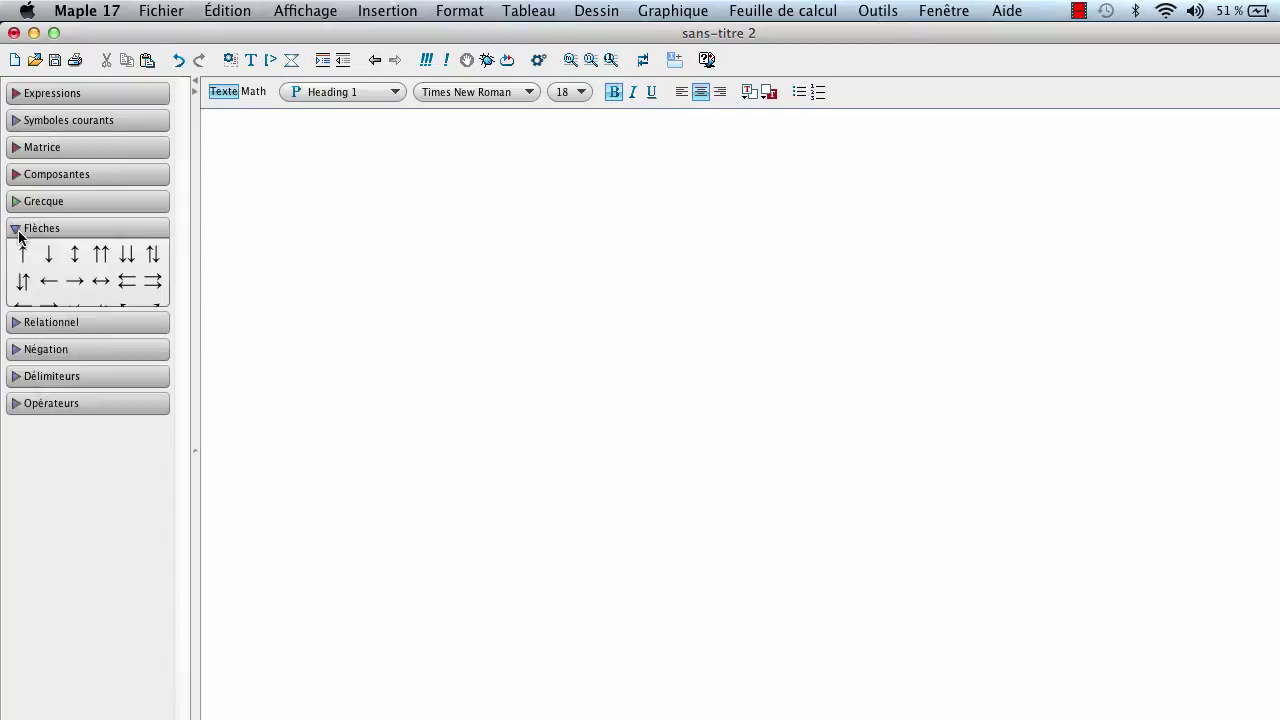
left_click(17, 229)
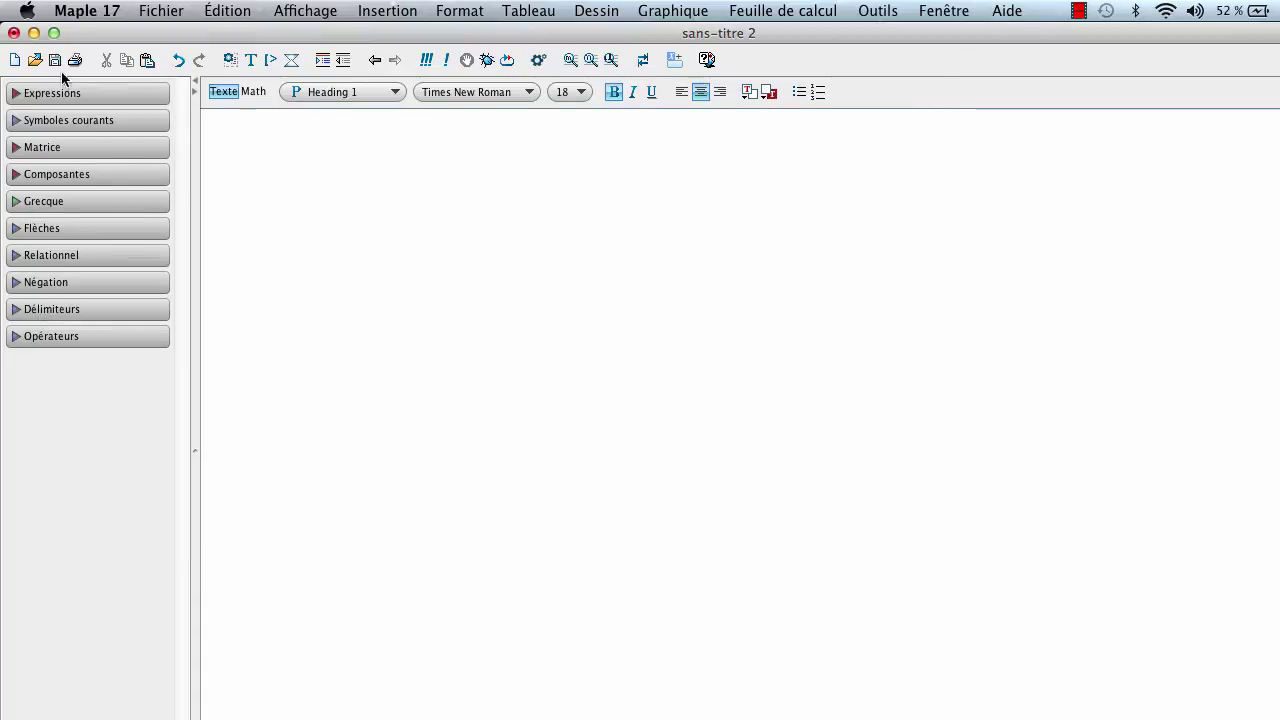
left_click(297, 13)
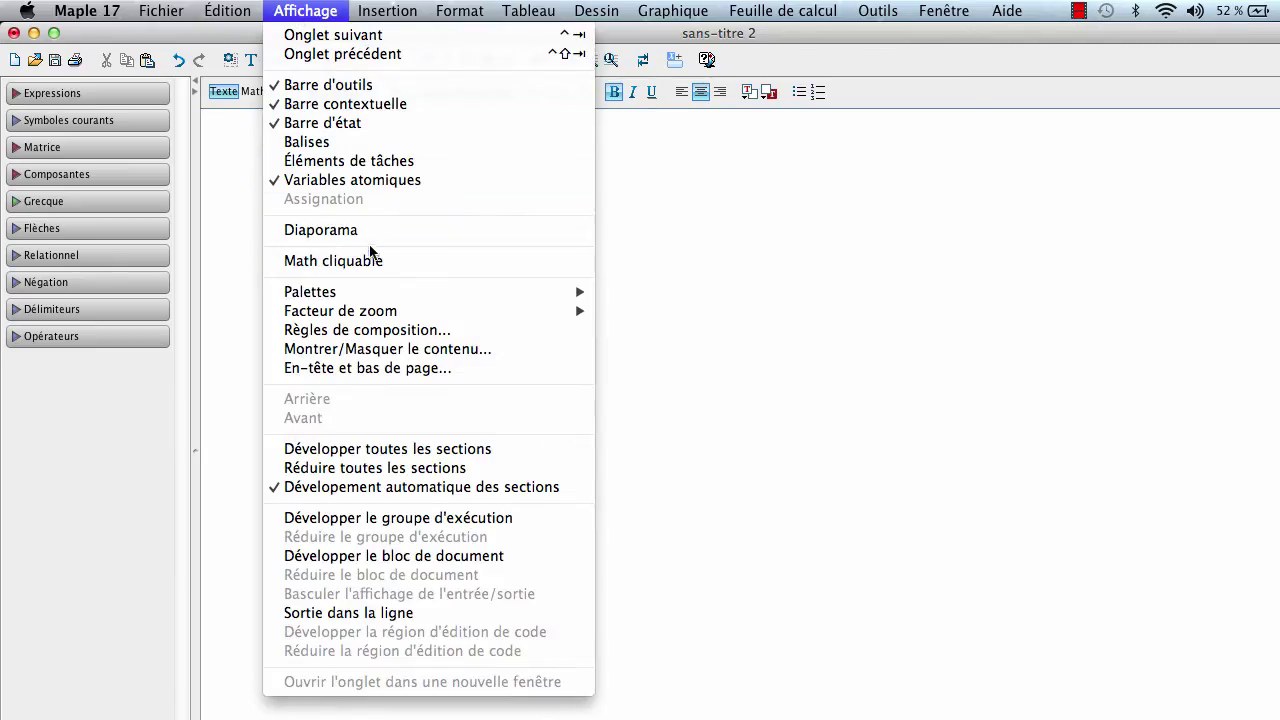
mouse_move(403, 292)
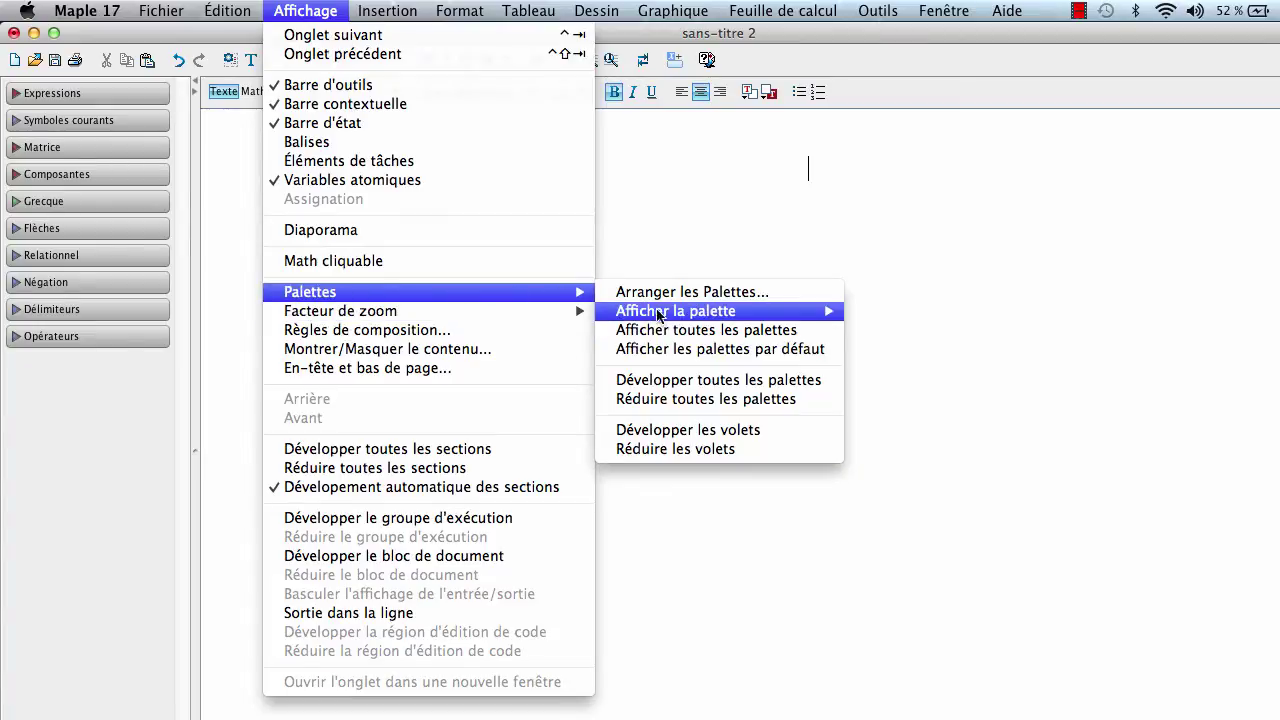
mouse_move(665, 316)
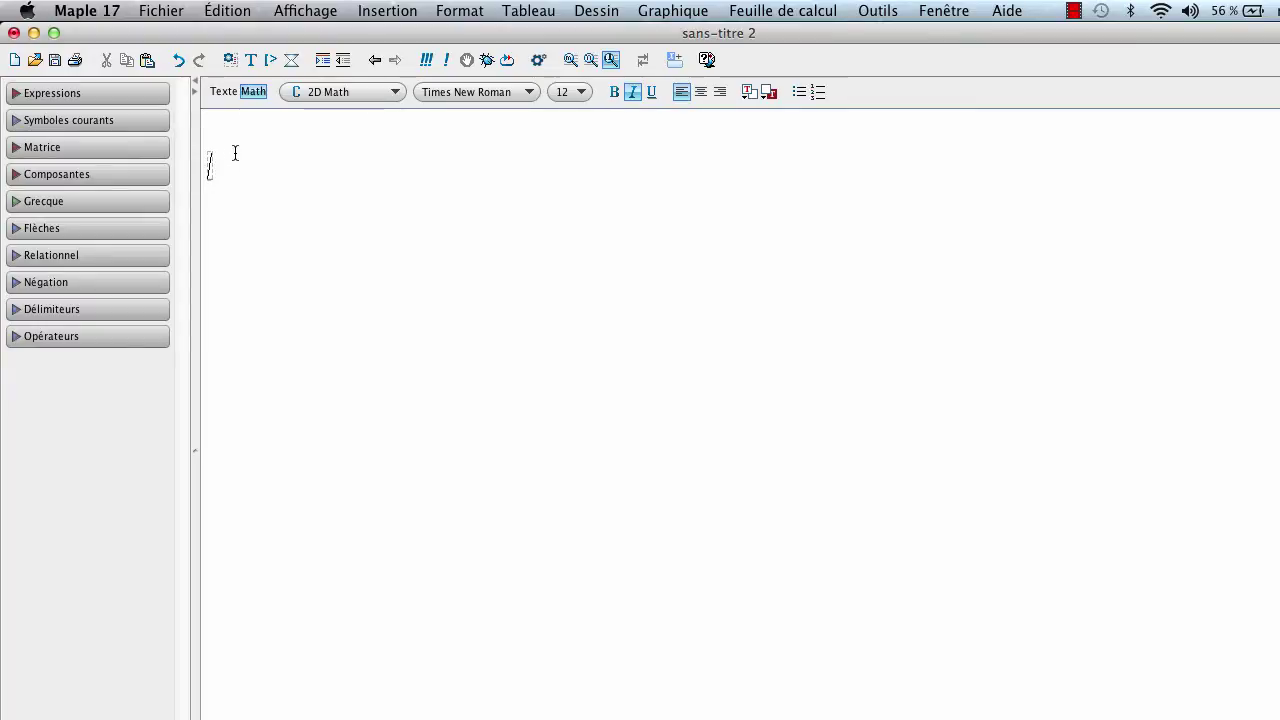
Step: Enter the math expression x^2 - 4 and factor it in place with the Factoriser operation
left_click(252, 62)
type("x^2-4")
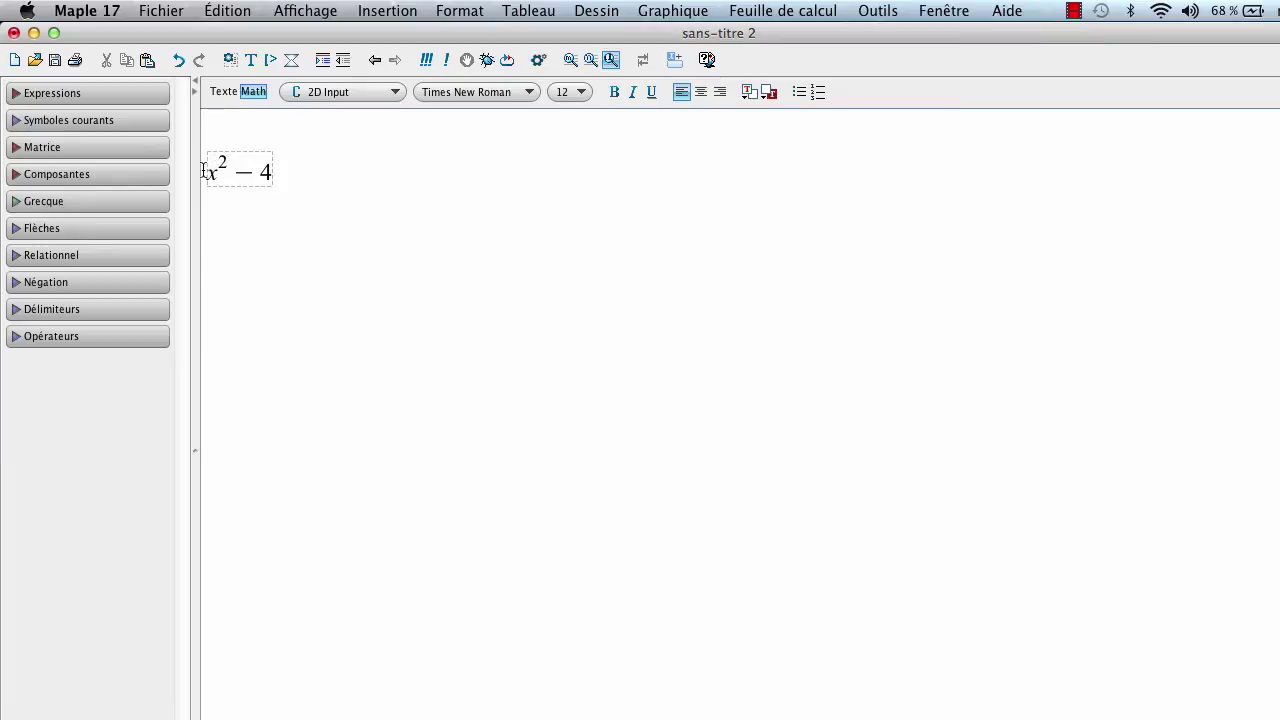
left_click_drag(204, 171, 272, 172)
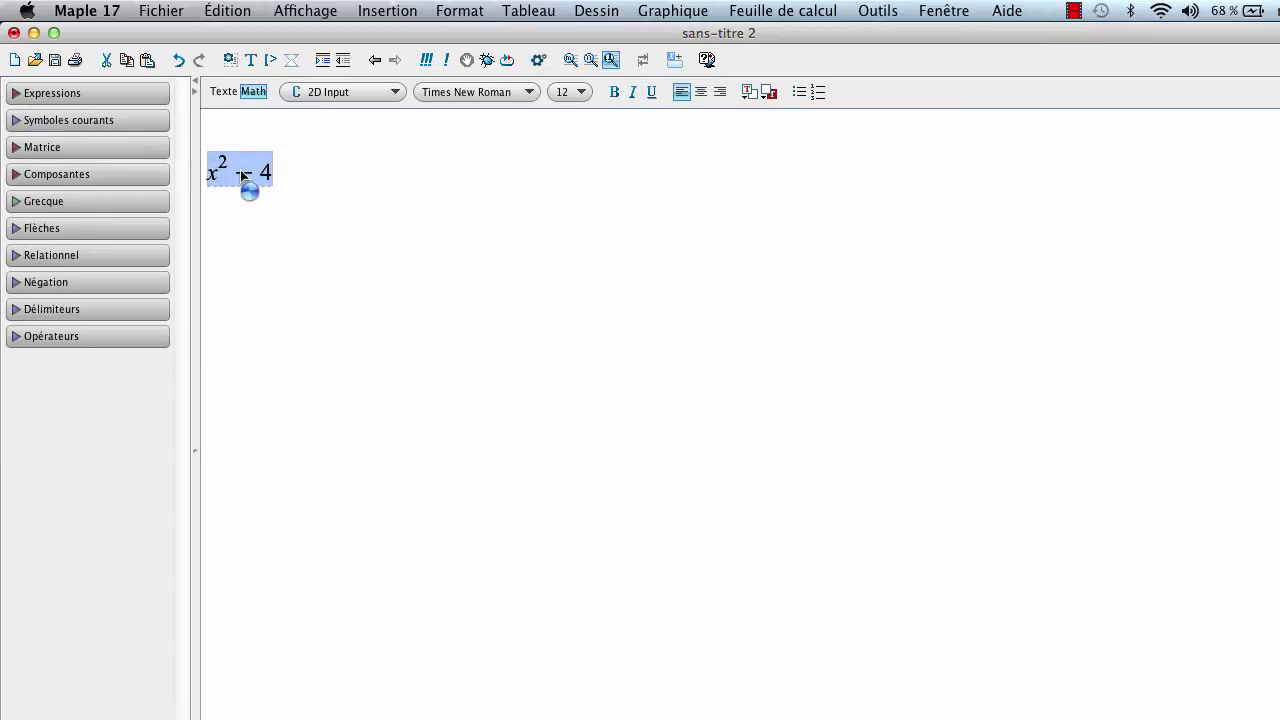
right_click(242, 172)
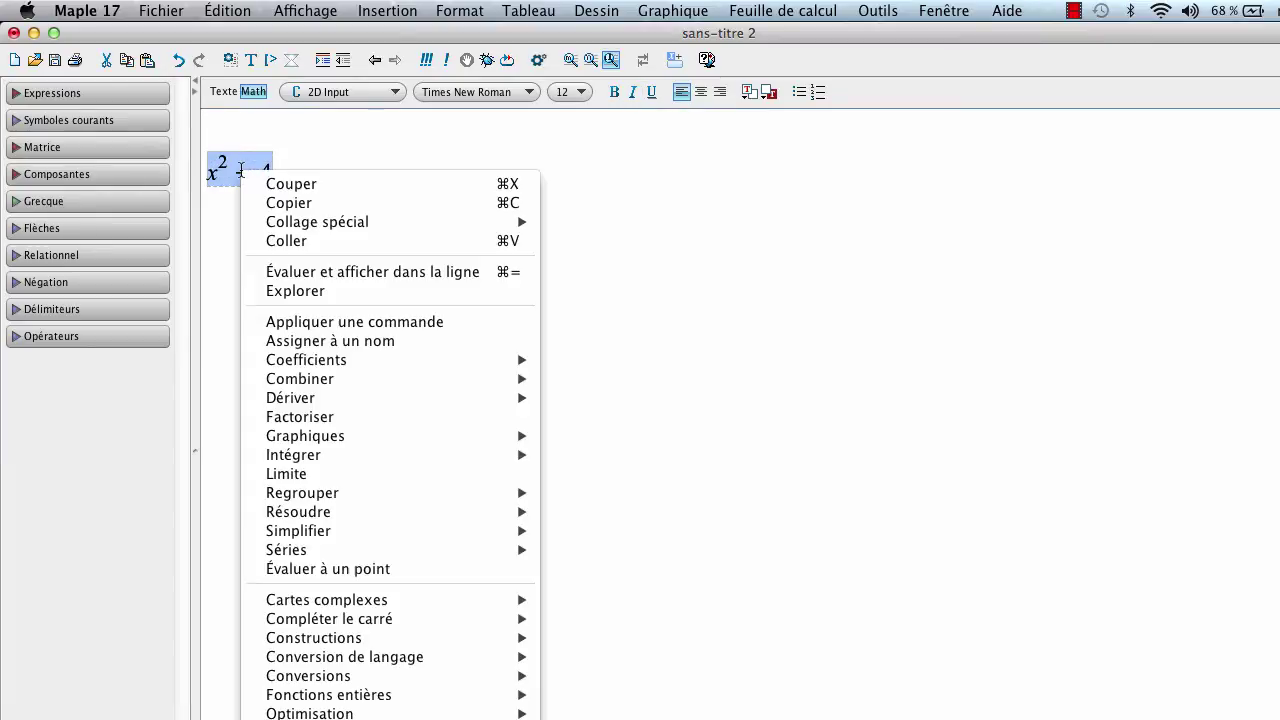
left_click(350, 416)
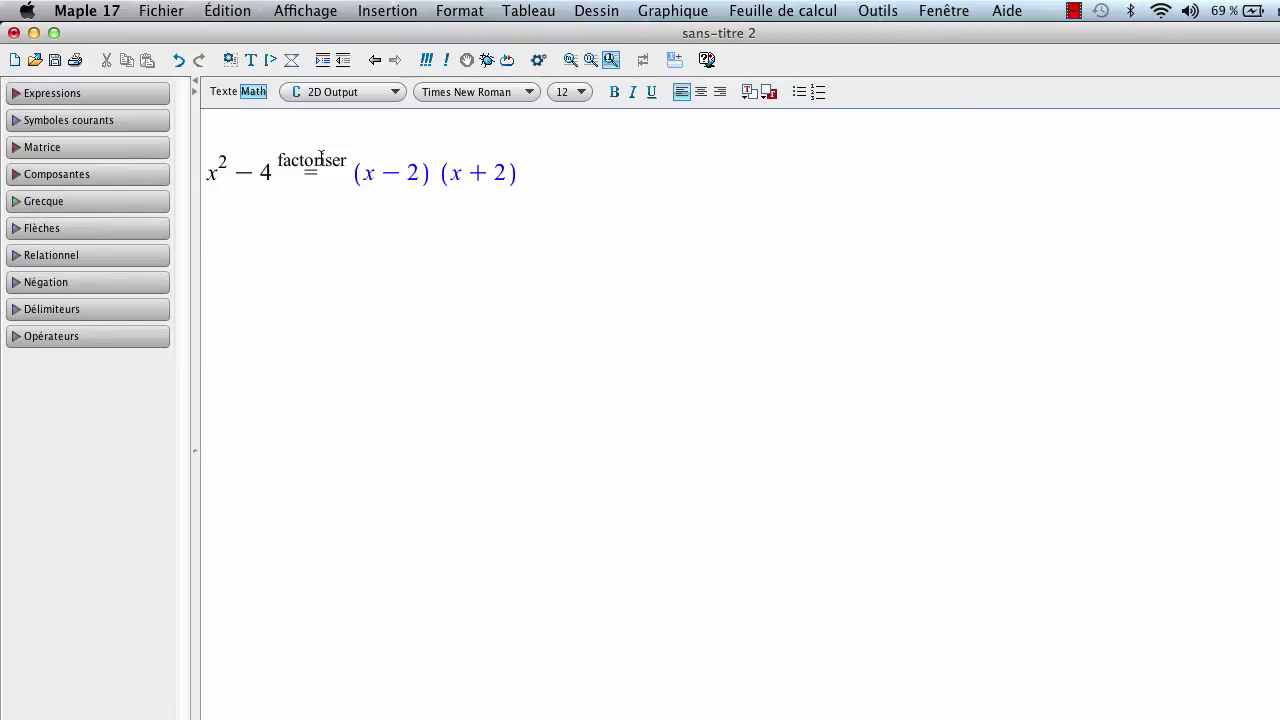
Step: Paste a copy of x^2 - 4 on a new line and solve it in place with the Résoudre operation
key("Return")
key("super+v")
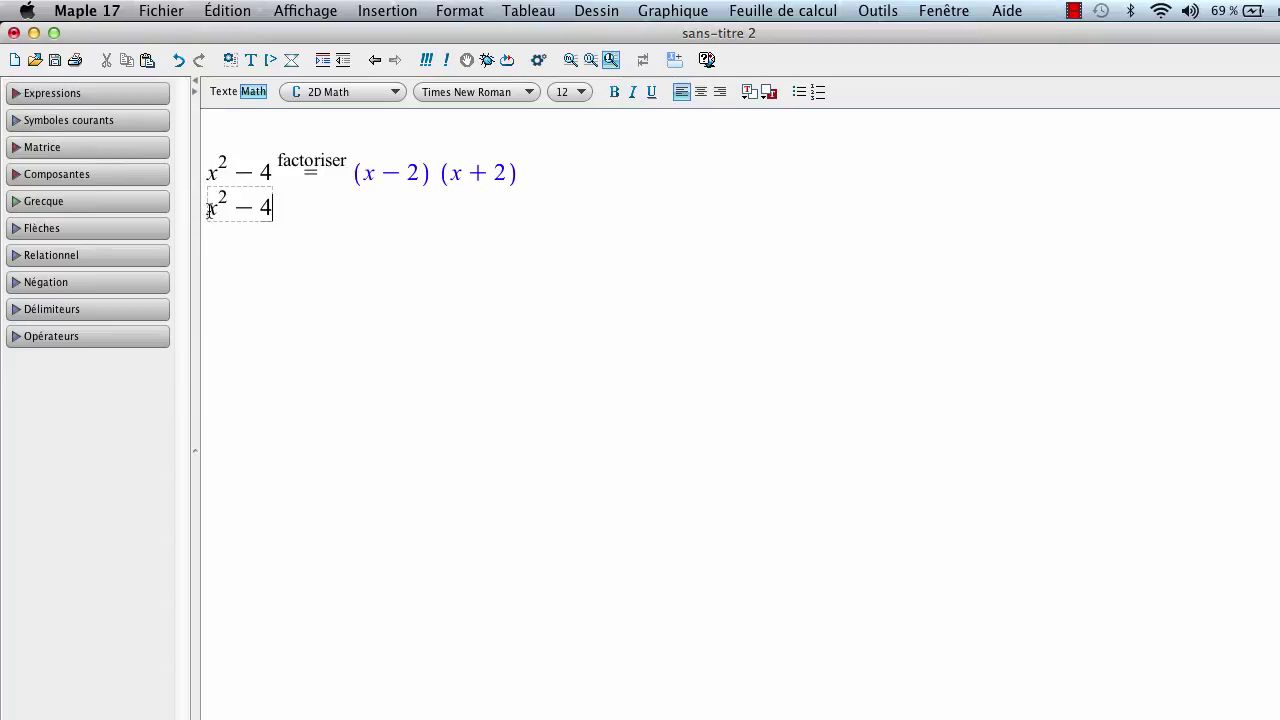
left_click_drag(210, 207, 272, 206)
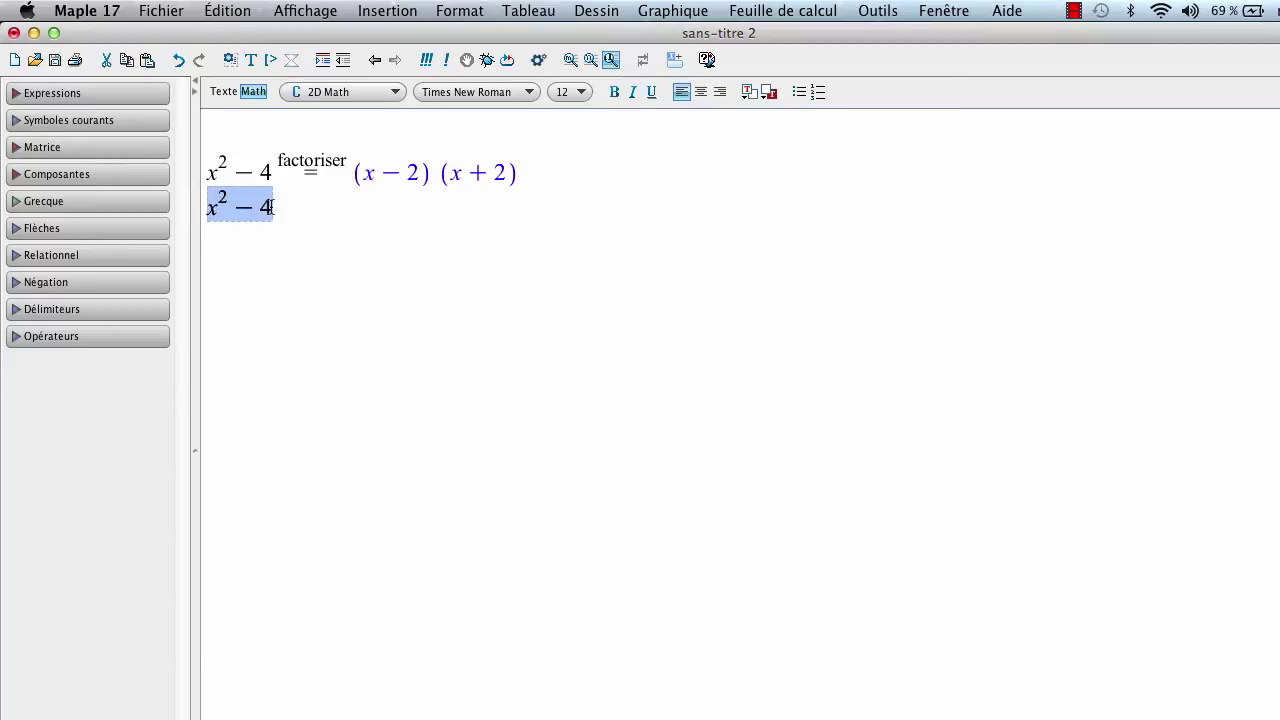
right_click(245, 207)
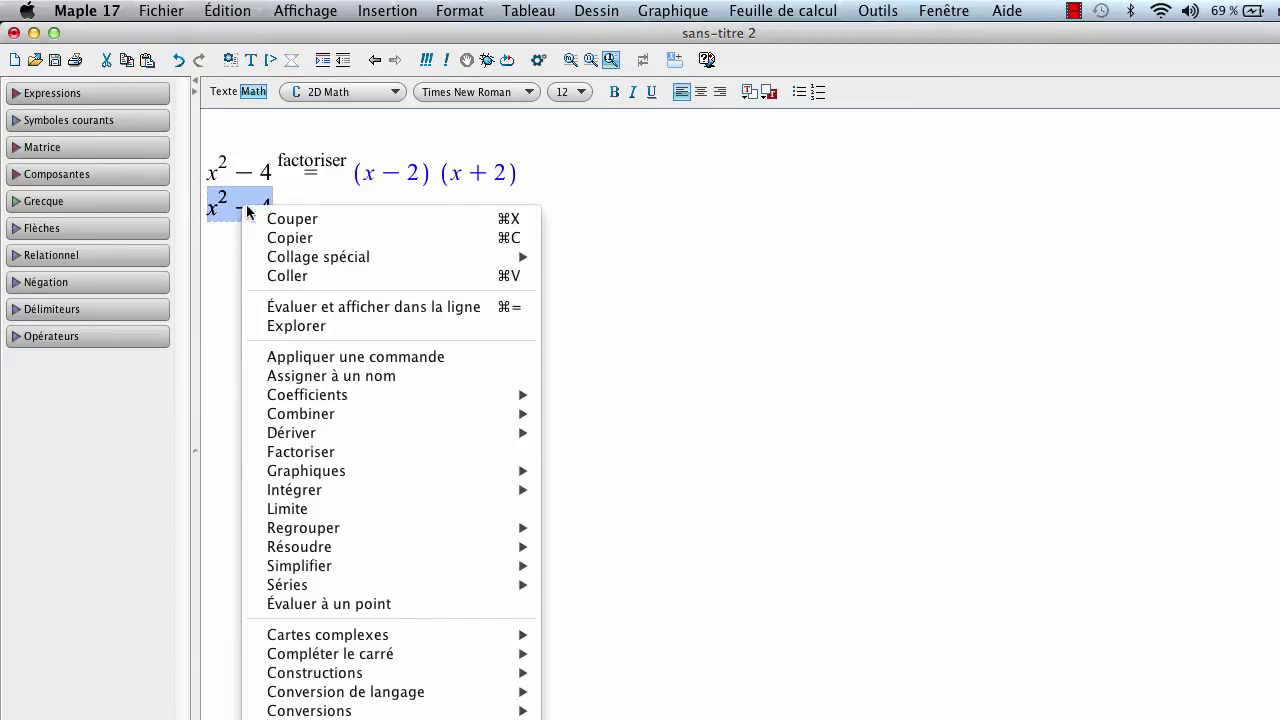
mouse_move(440, 533)
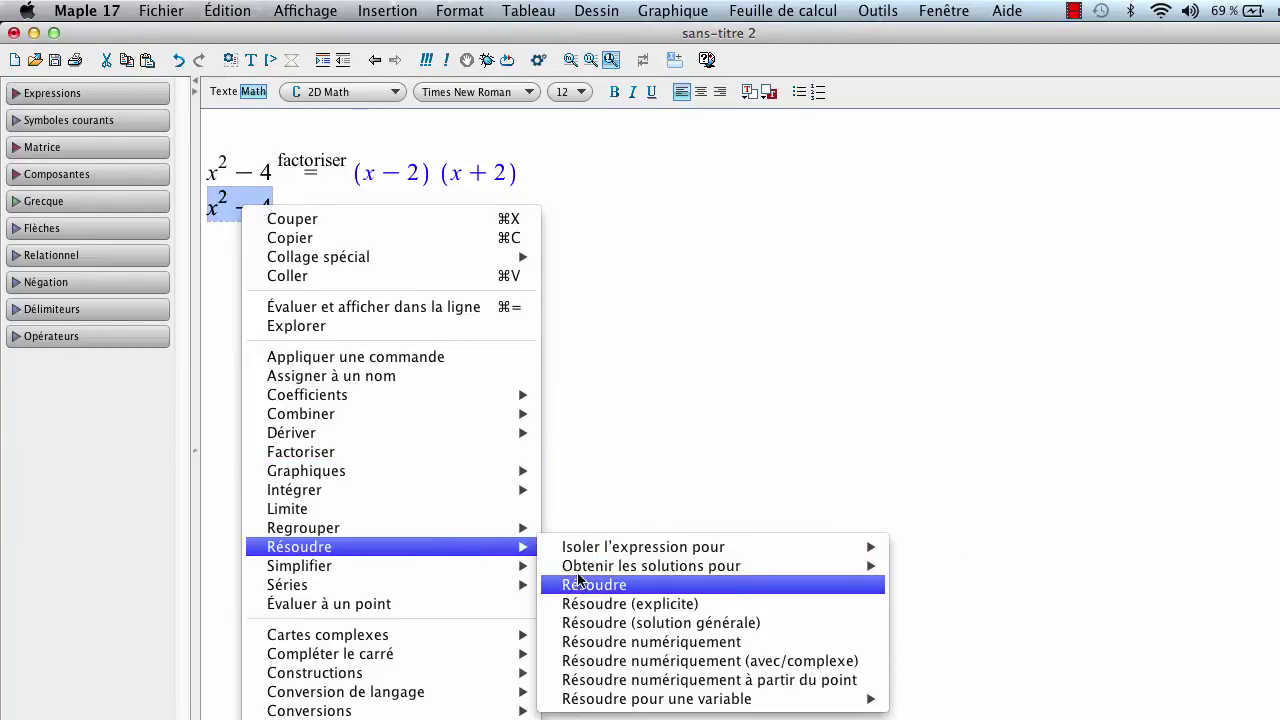
left_click(586, 588)
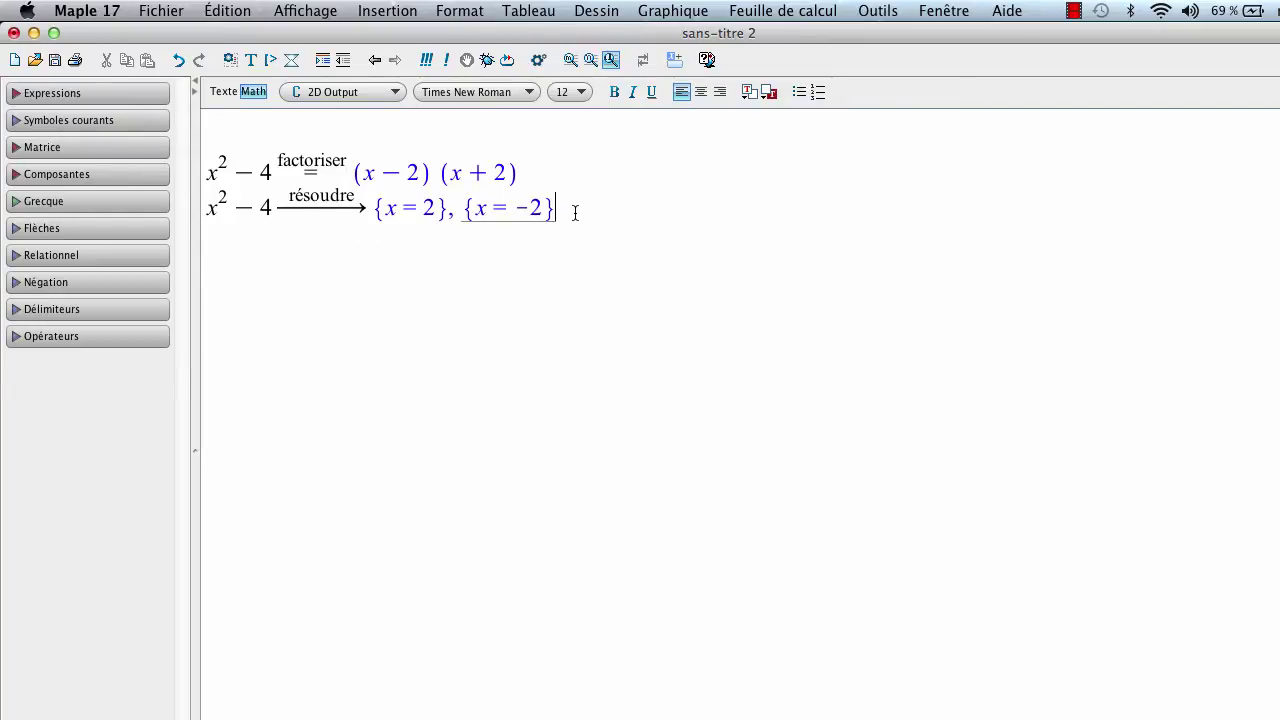
Step: Leave a blank line below the solved expression, enter the command factor(x^2 - 4) and evaluate it
key("Return")
key("Return")
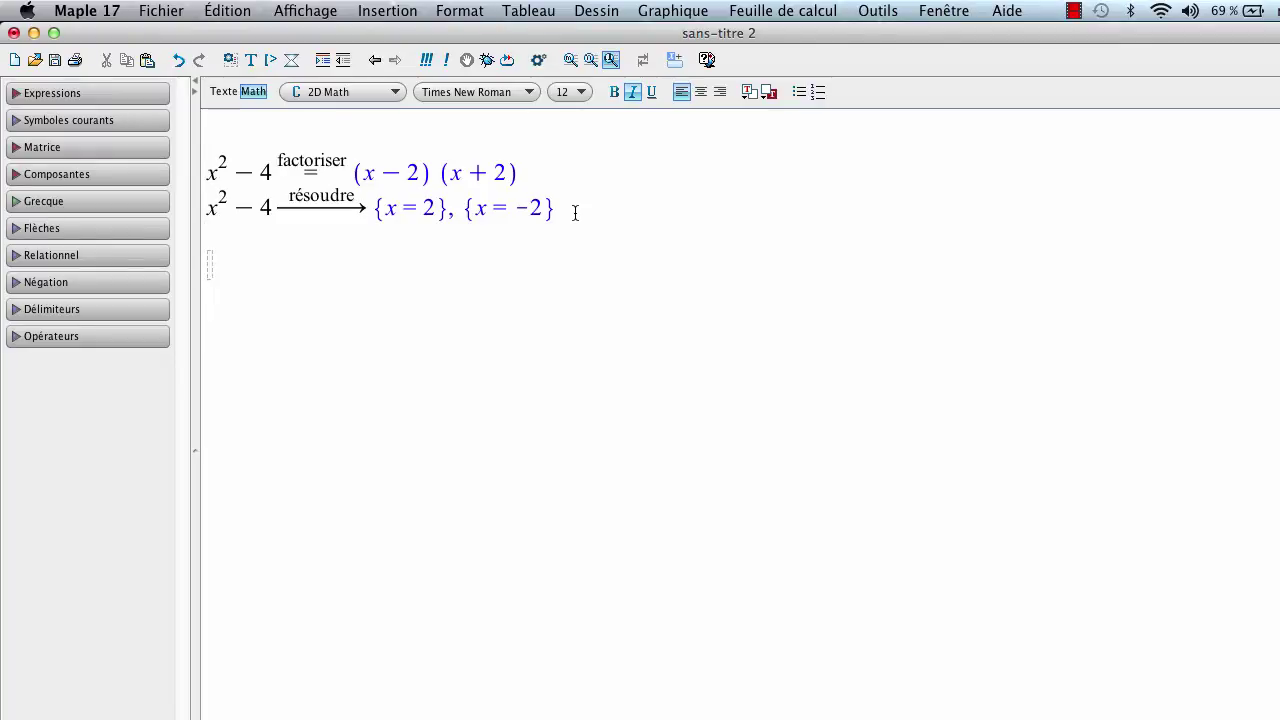
type("factor( )")
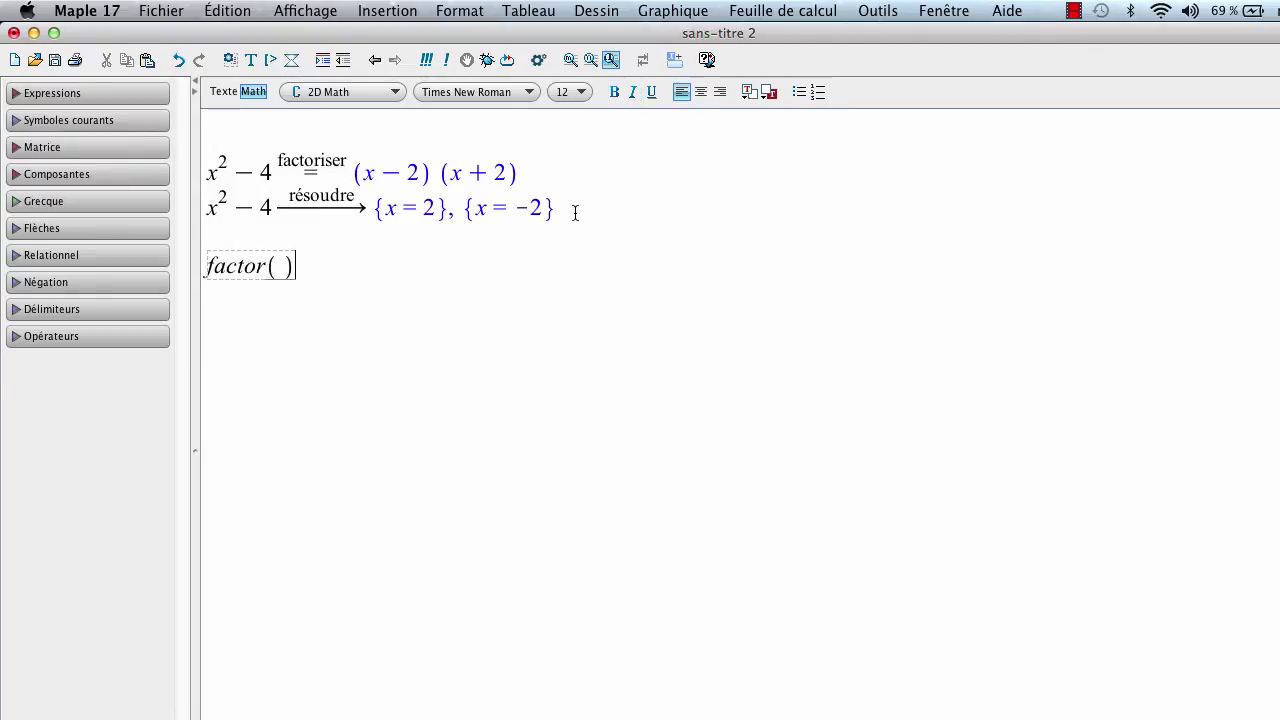
key("Left")
type("x^2")
key("Right")
type("-4")
key("Return")
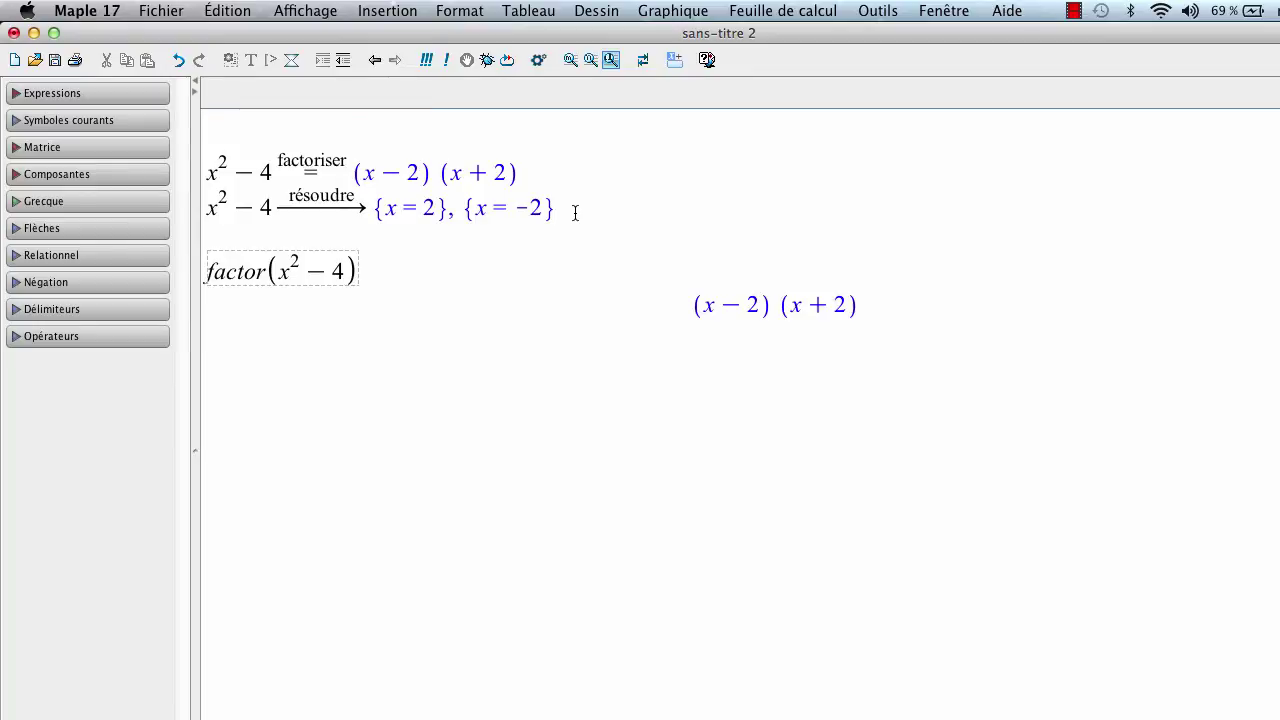
Step: On a new line below the factored output, enter the command solve(x^2 - 4) and evaluate it
left_click(914, 294)
key("Return")
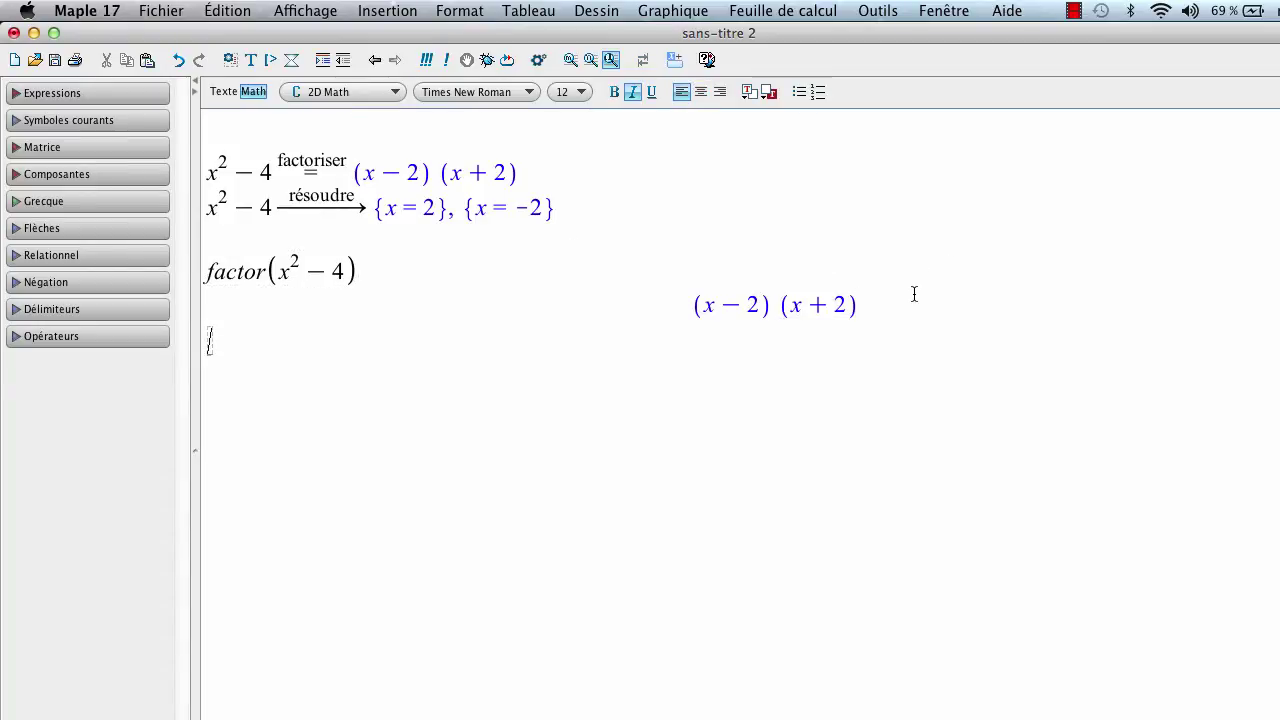
type("solve(")
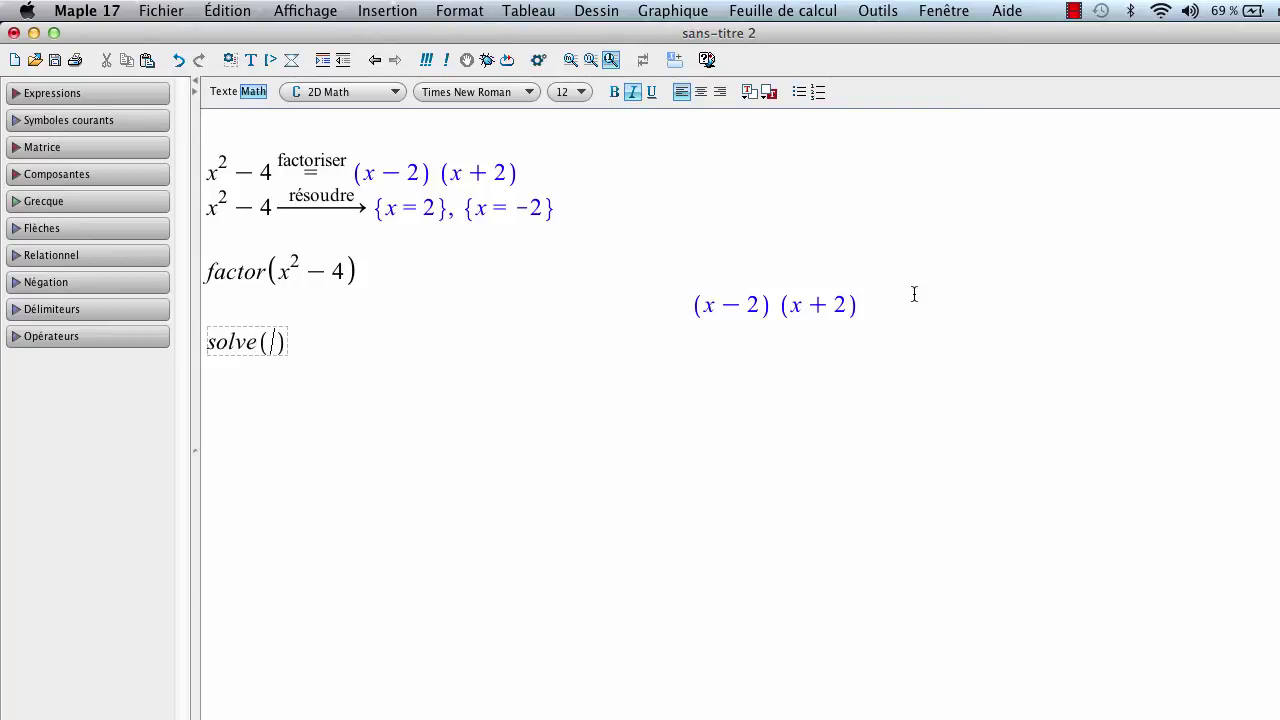
type("x^2")
key("Right")
type("-4")
key("Return")
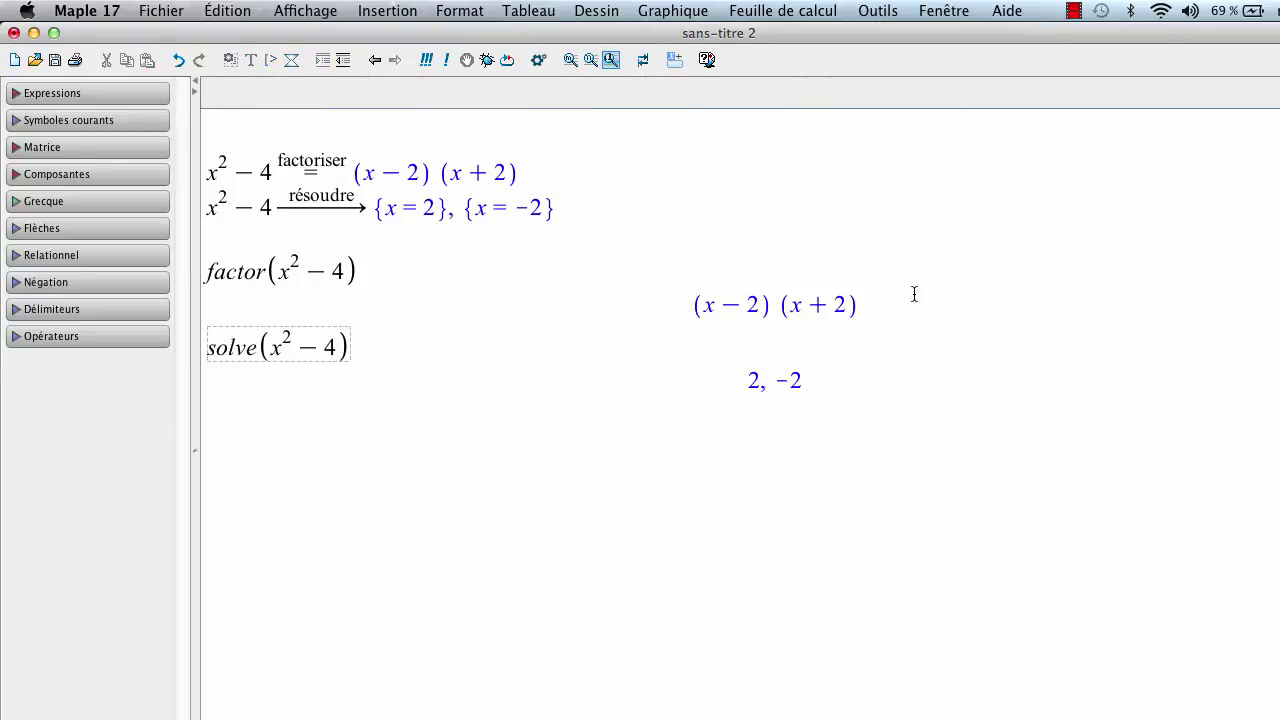
Step: Enter solve(x^2 - 4) again on a new line, pasting the expression as its argument, and evaluate it inline
left_click(861, 364)
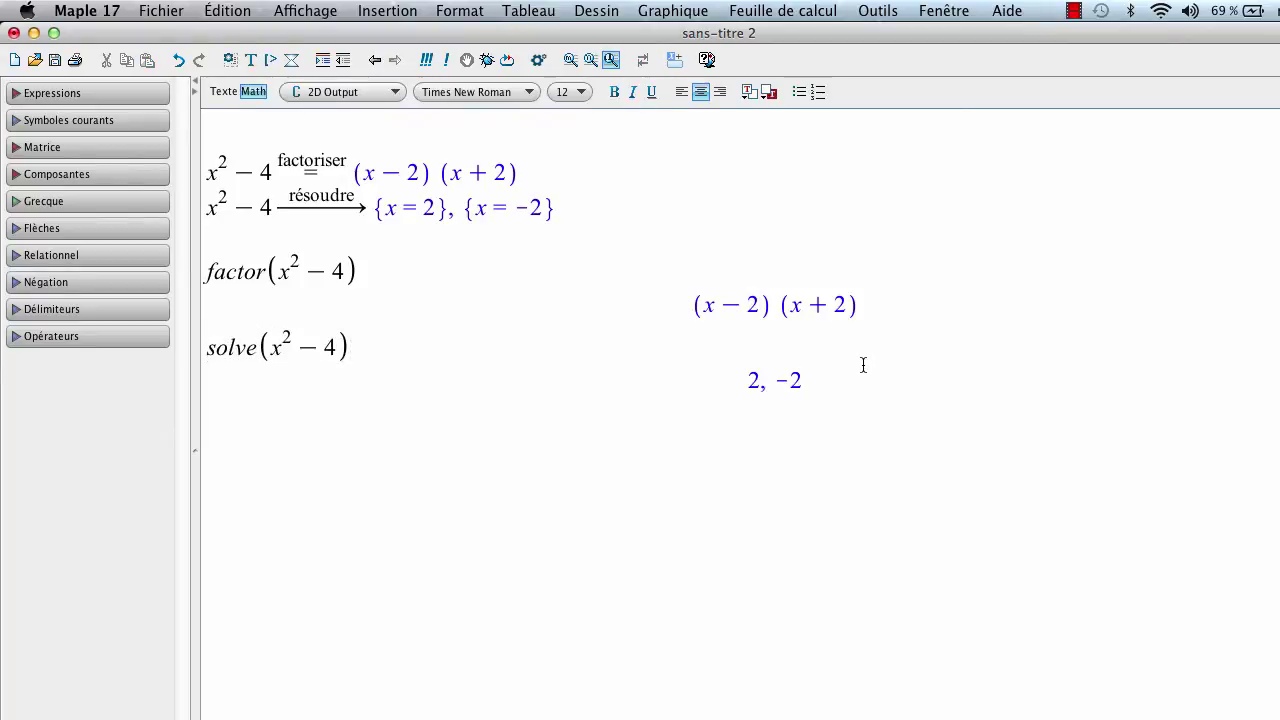
key("Return")
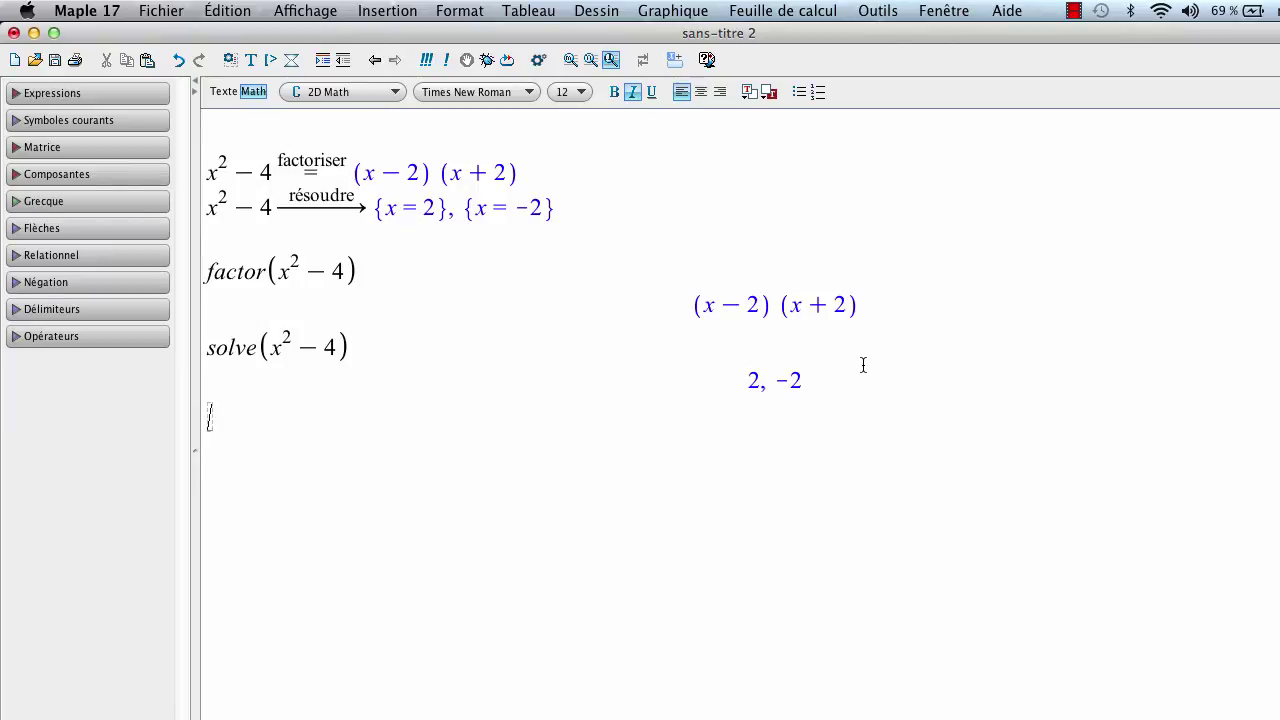
type("solve( )")
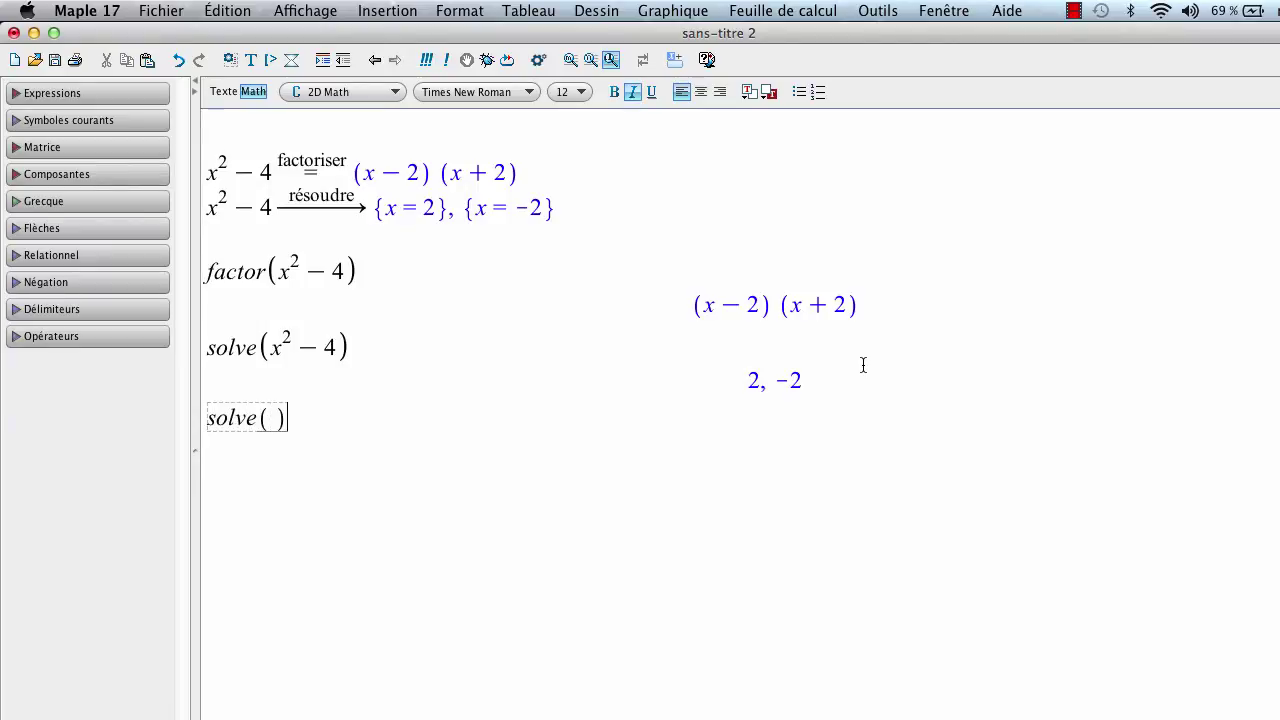
key("super+v")
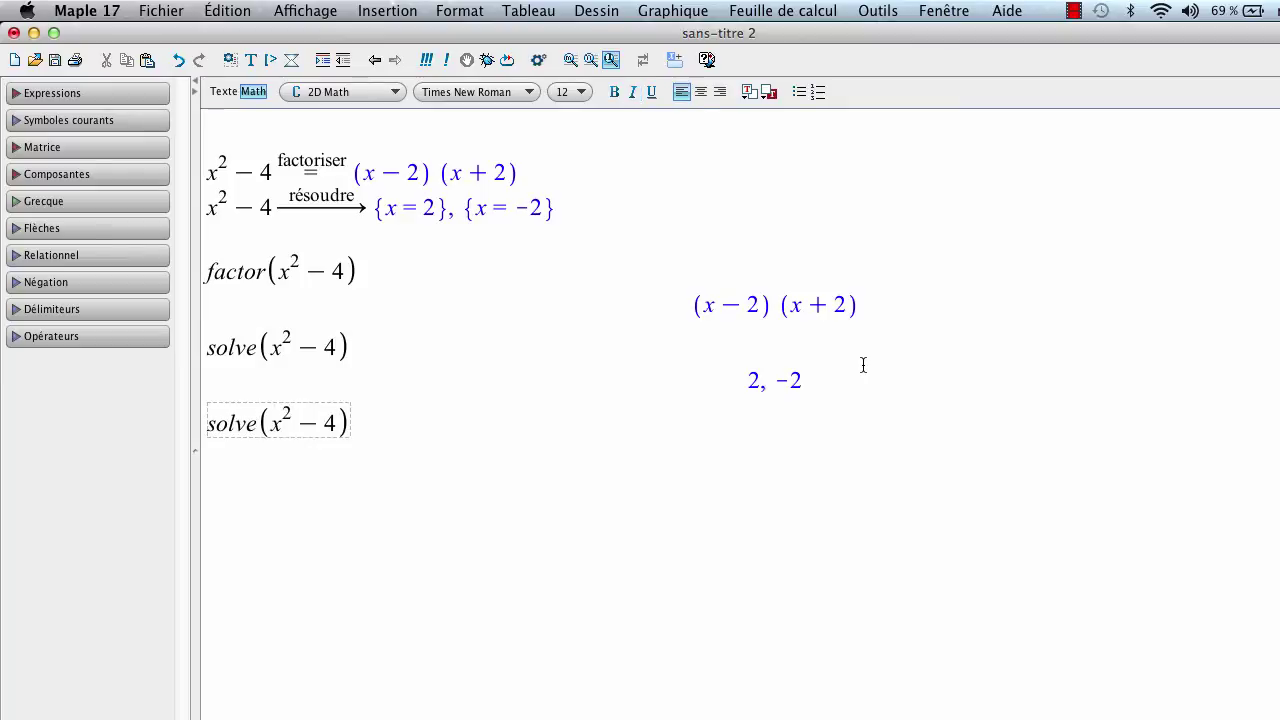
key("super+equal")
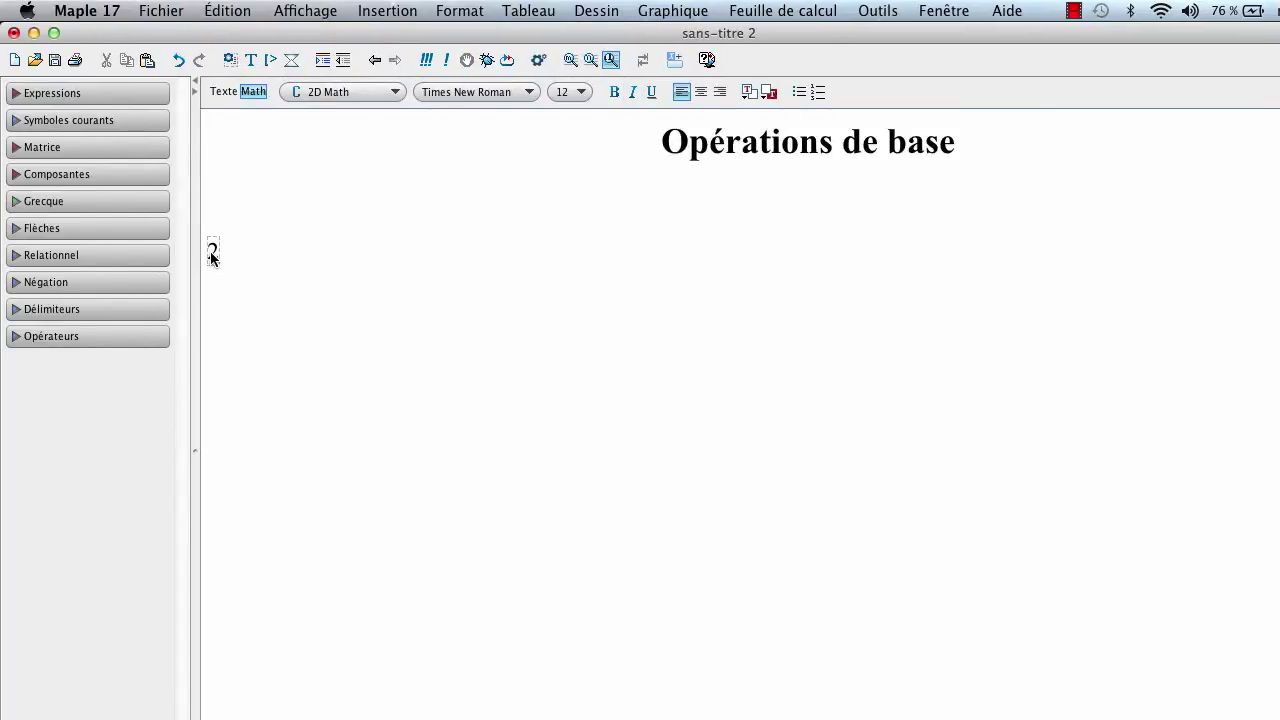
Step: Under the Opérations de base heading, calculate 2 + 3 and 12 - 14 on separate lines, with results displayed beneath
type("3")
key("Return")
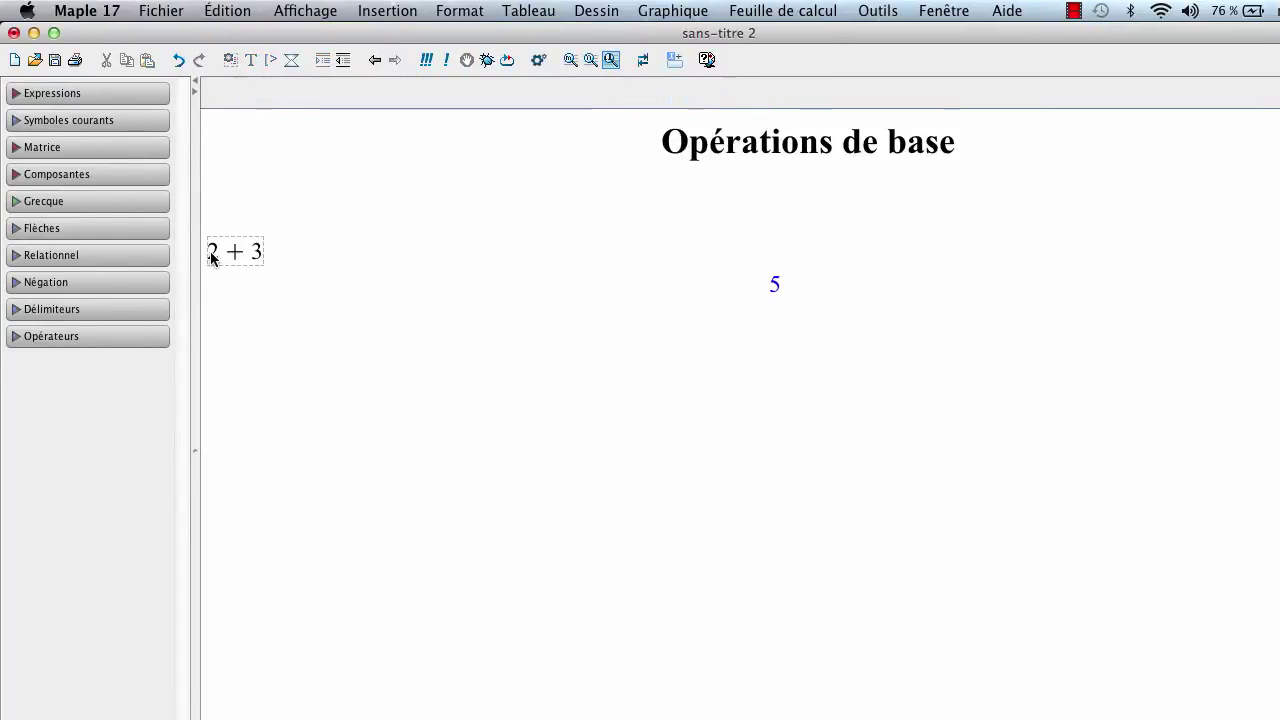
left_click(867, 287)
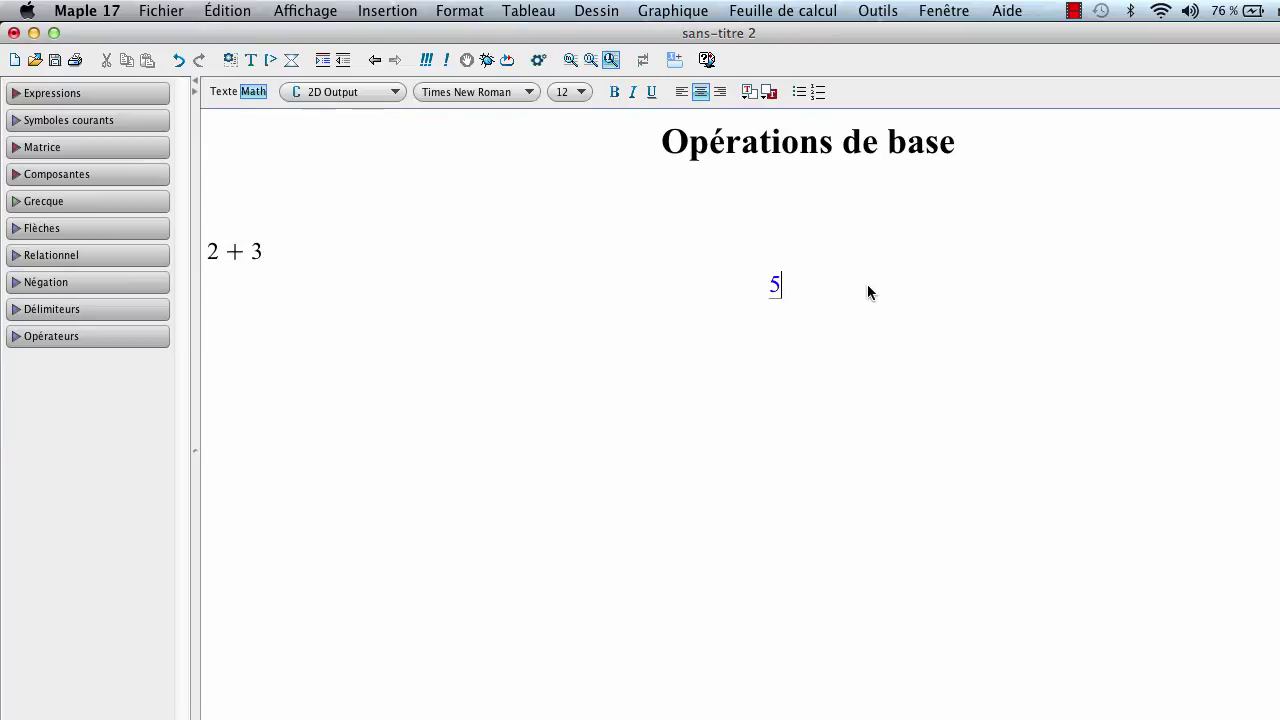
key("Return")
type("12")
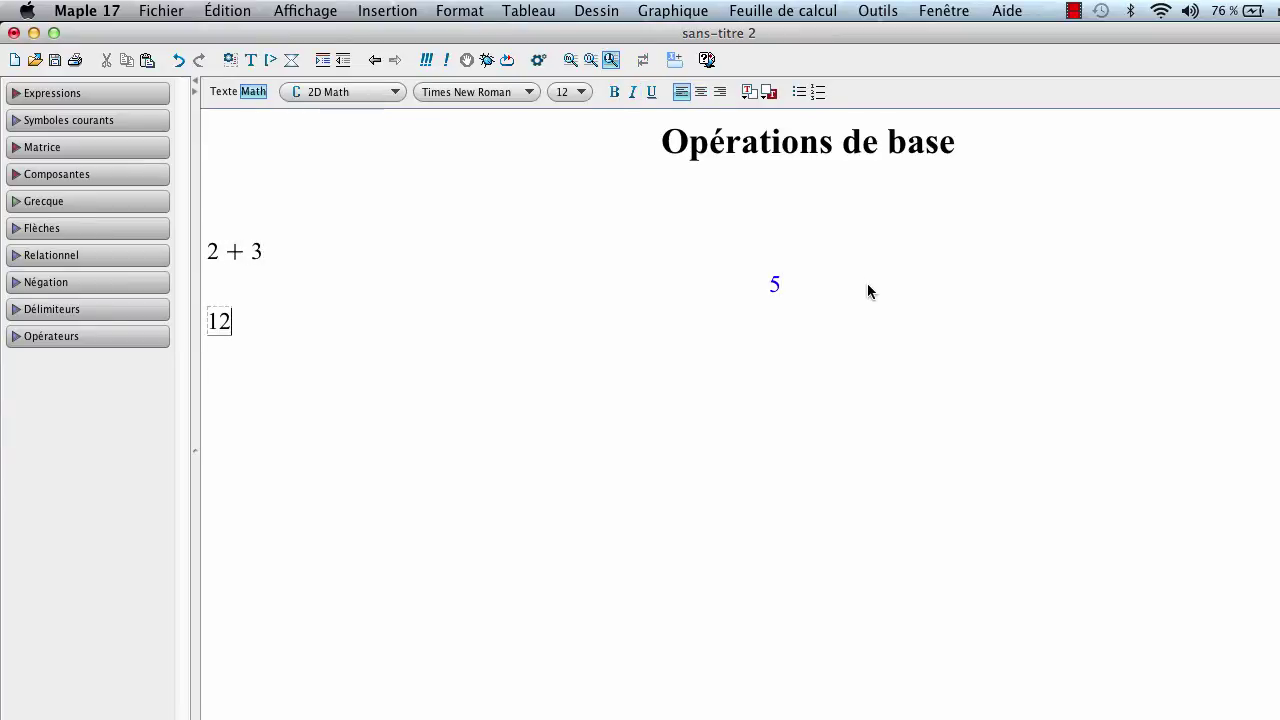
type("-14")
key("Return")
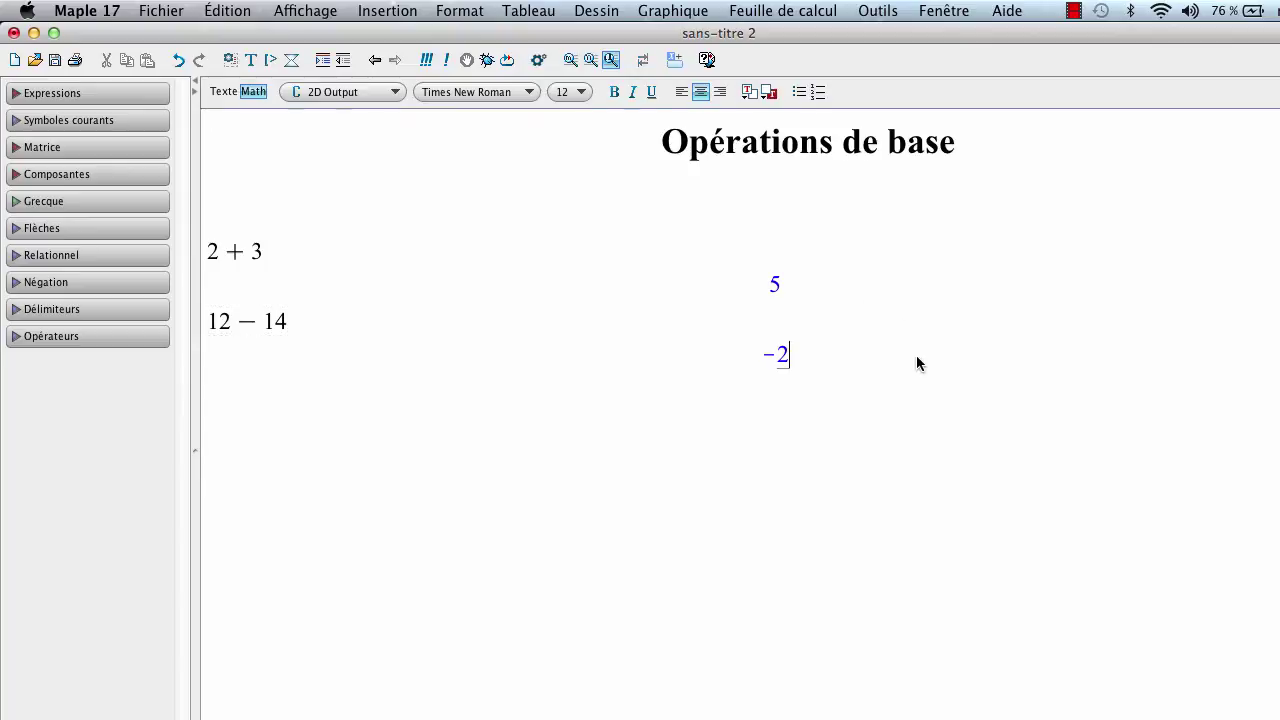
Step: Enter the fraction 12/13 on a new line and evaluate it inline
key("Return")
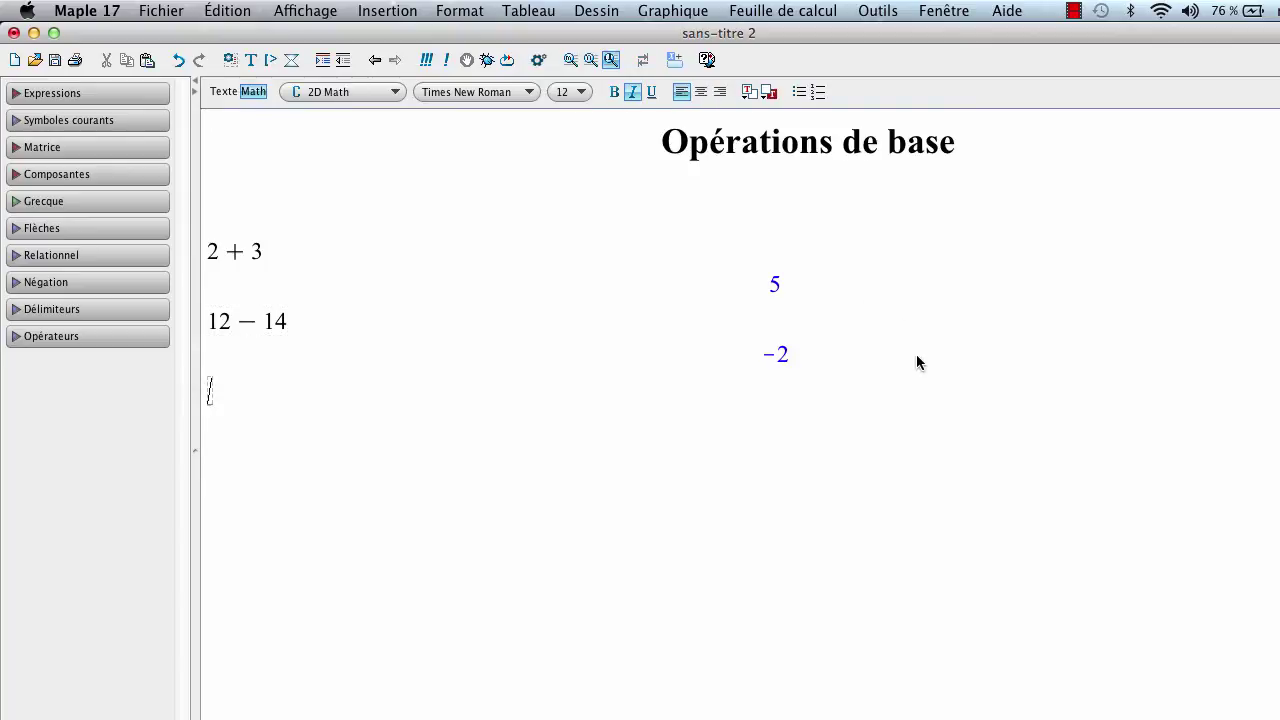
type("12/13")
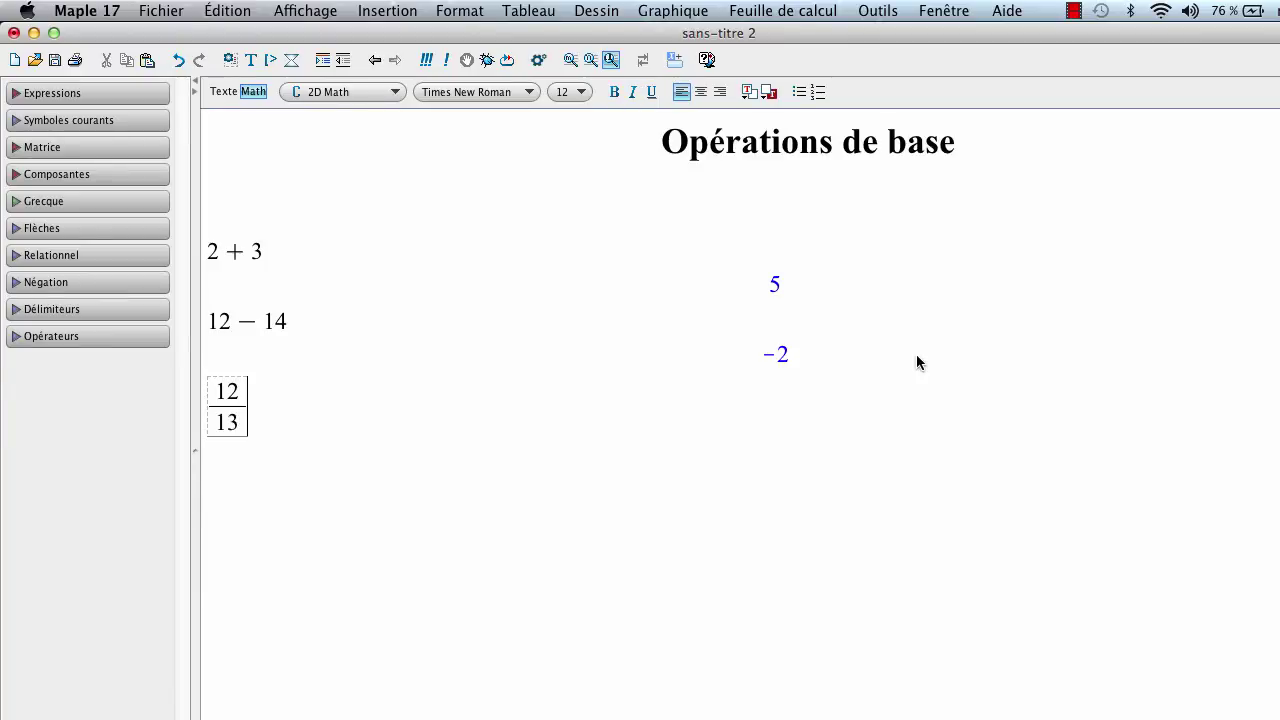
key("super+equal")
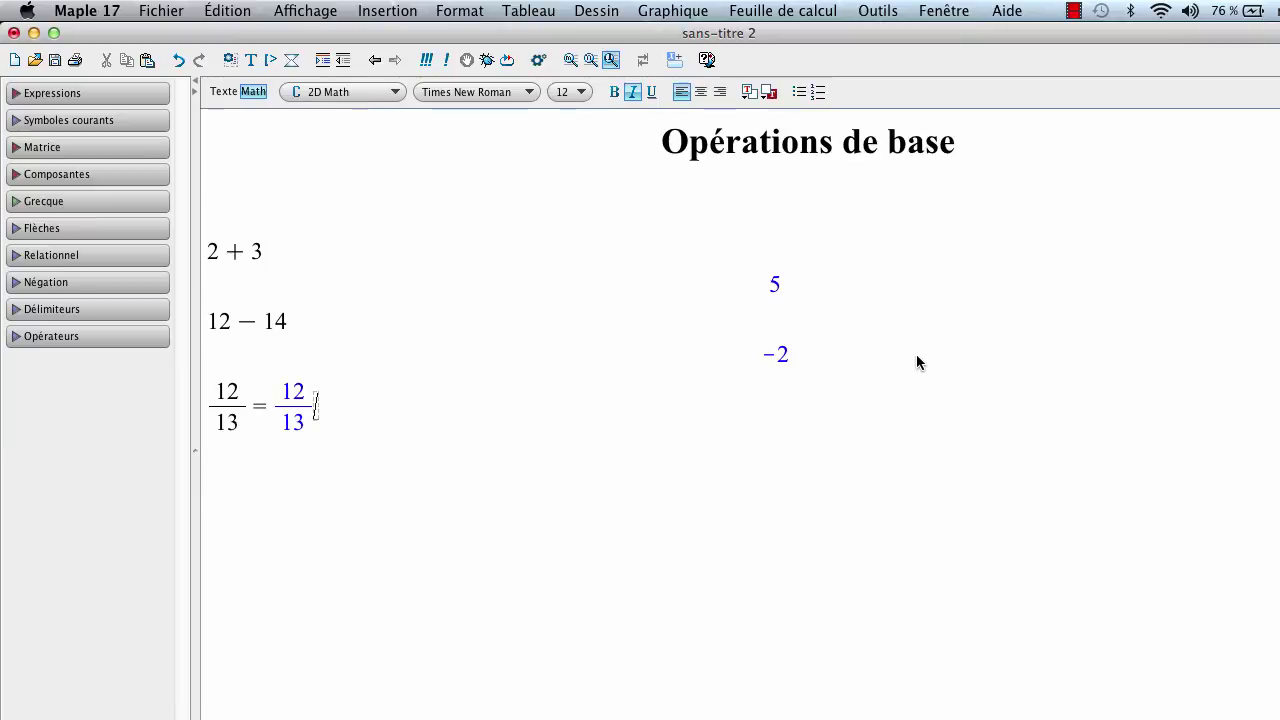
Step: On a new line below the fraction, enter the product 2·3 and evaluate it with the result displayed beneath
key("Return")
type("2")
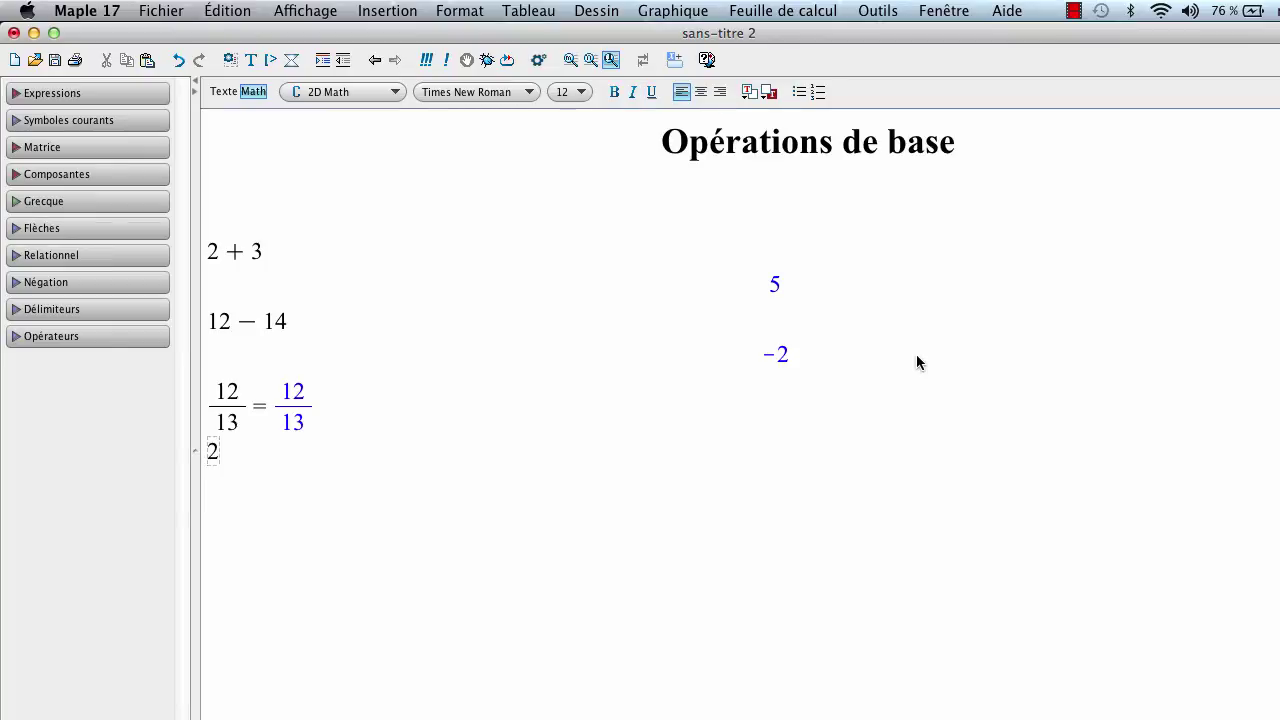
type("*")
type("3")
key("Return")
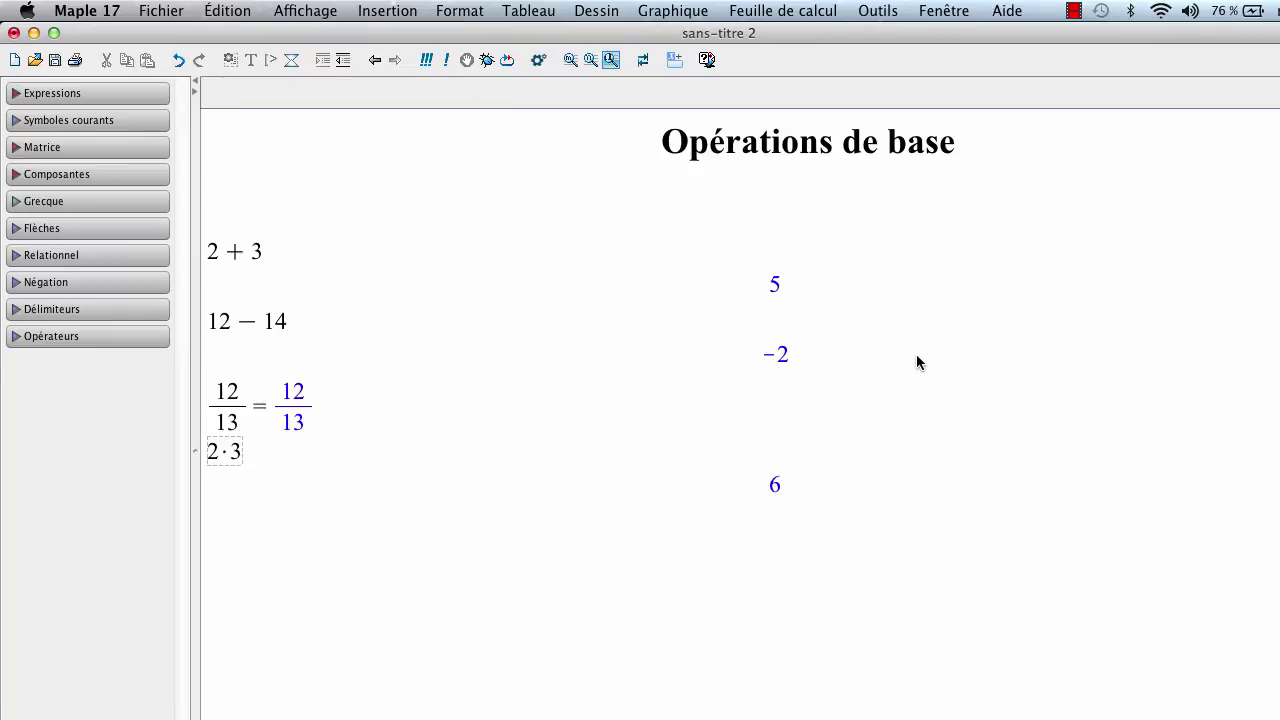
Step: Below the result of 2·3, enter the implicit product 2 x on a new line and evaluate it
left_click(890, 491)
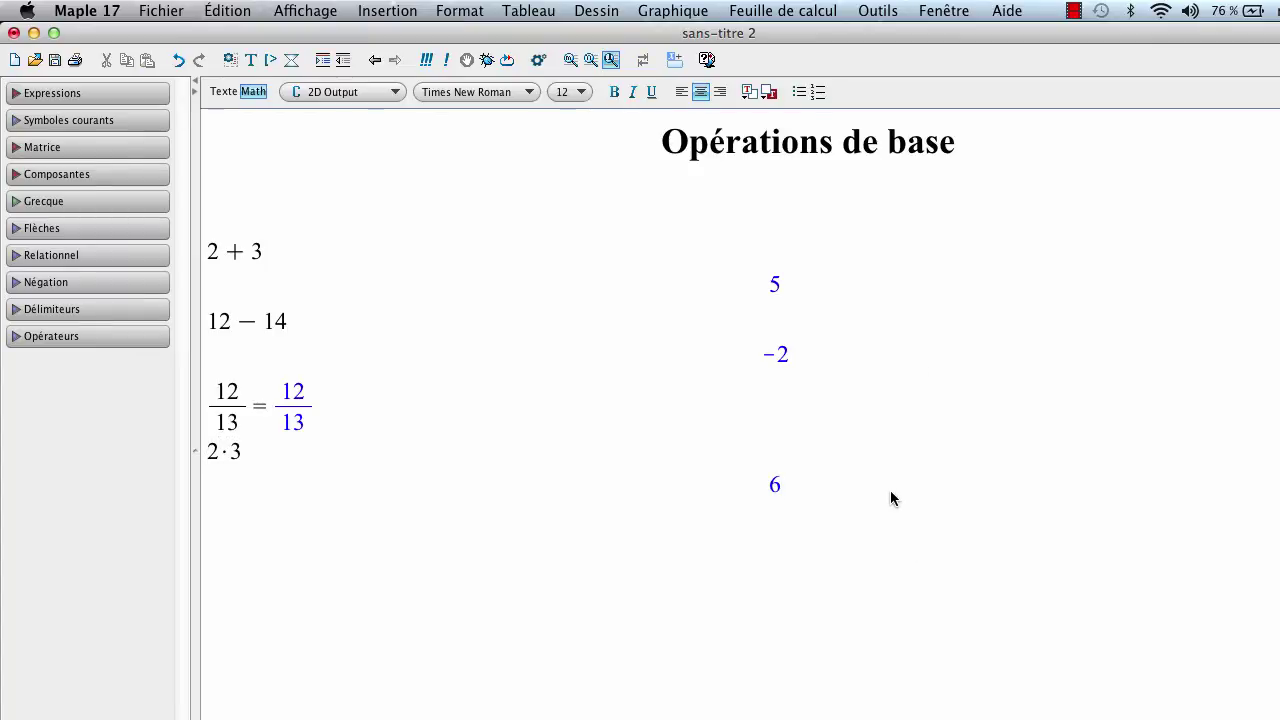
key("Return")
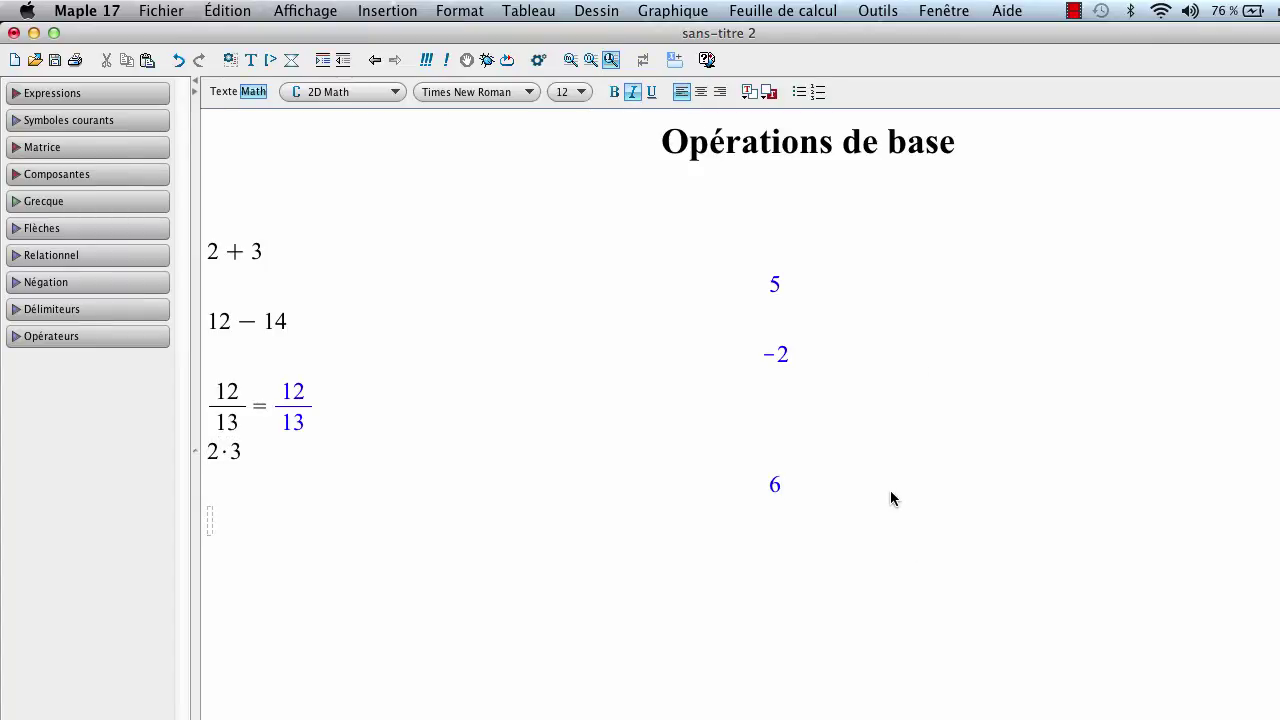
type("2 x")
key("Return")
Step: Below the 2 x result, enter x·y with an explicit multiplication sign on a new line and evaluate it
left_click(836, 566)
key("Return")
type("x")
type("*")
type("y")
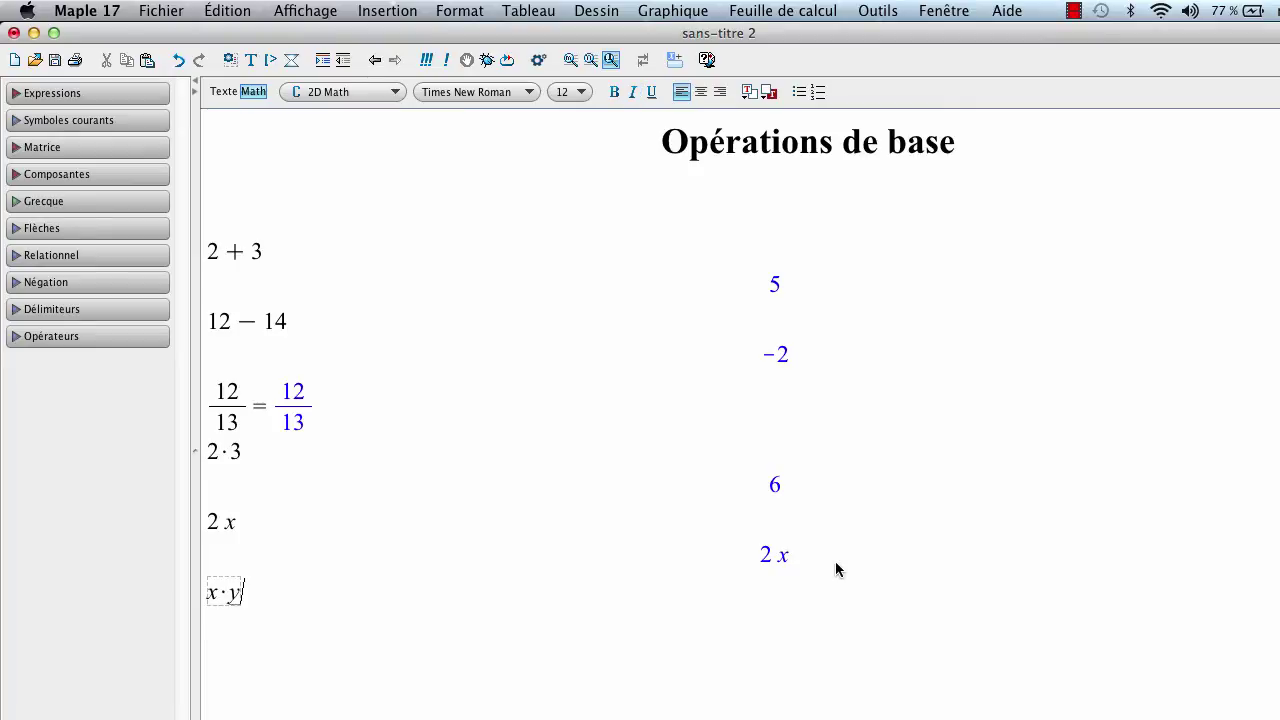
key("Return")
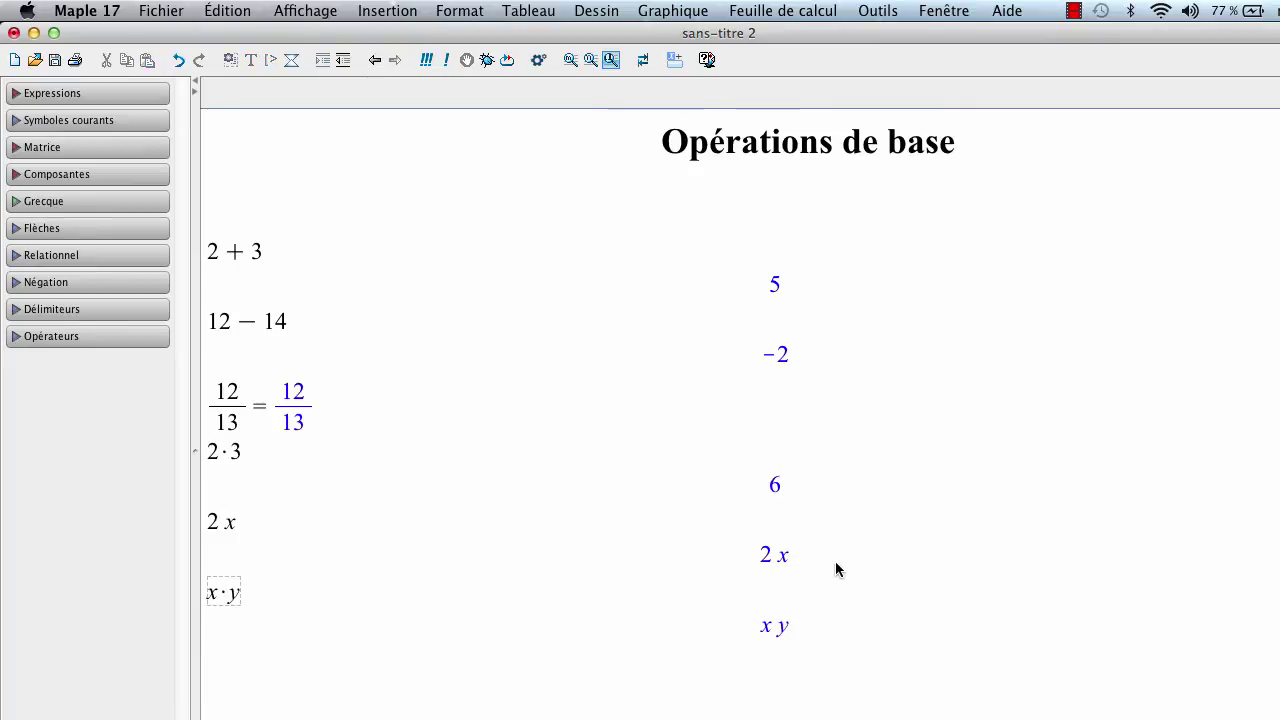
Step: Below the x·y result, enter the product x y using a space as implicit multiplication and evaluate it
left_click(835, 622)
key("Return")
type("x ")
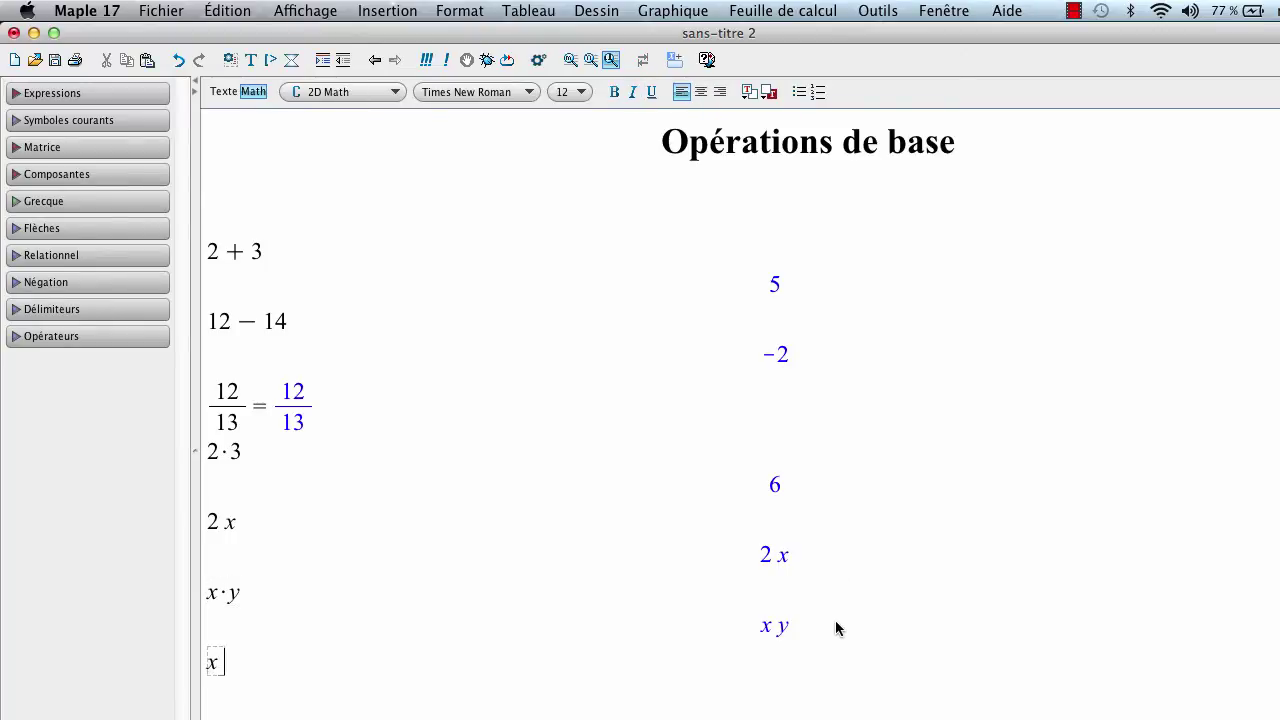
type("y")
key("Return")
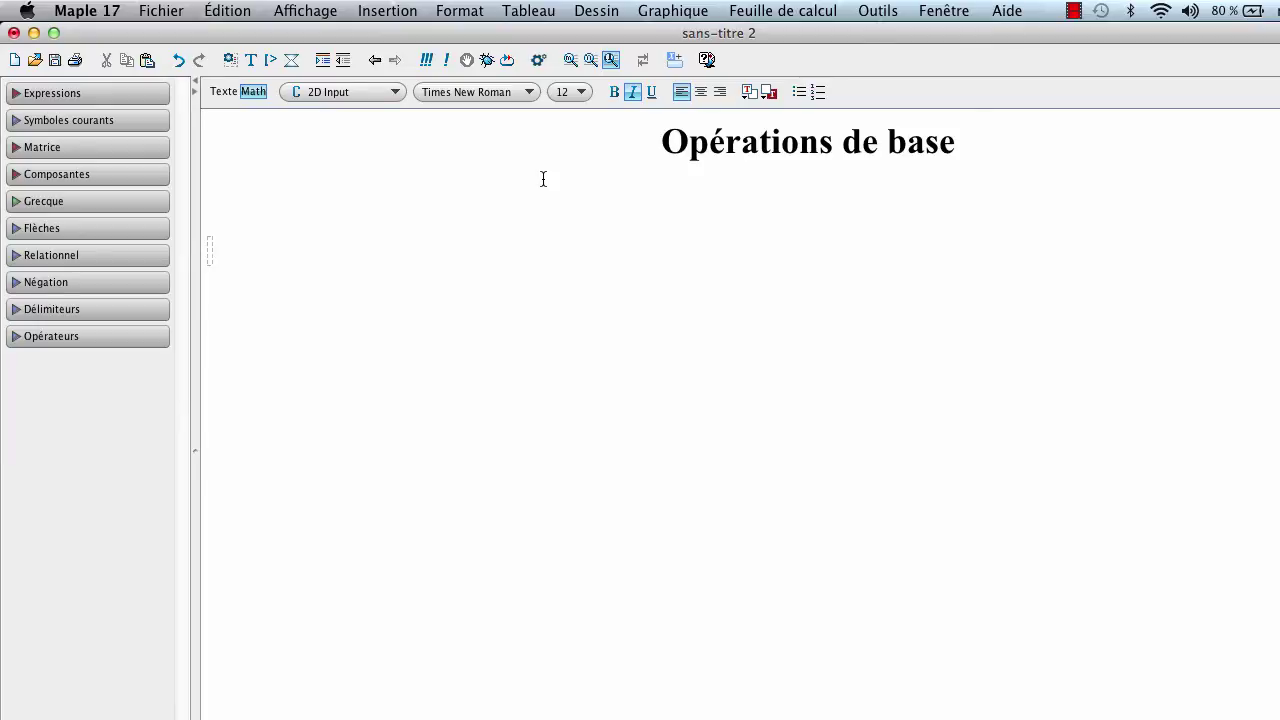
Step: On the empty line under the heading, enter x^2, evaluate it inline, and start a new line below
type("x^2")
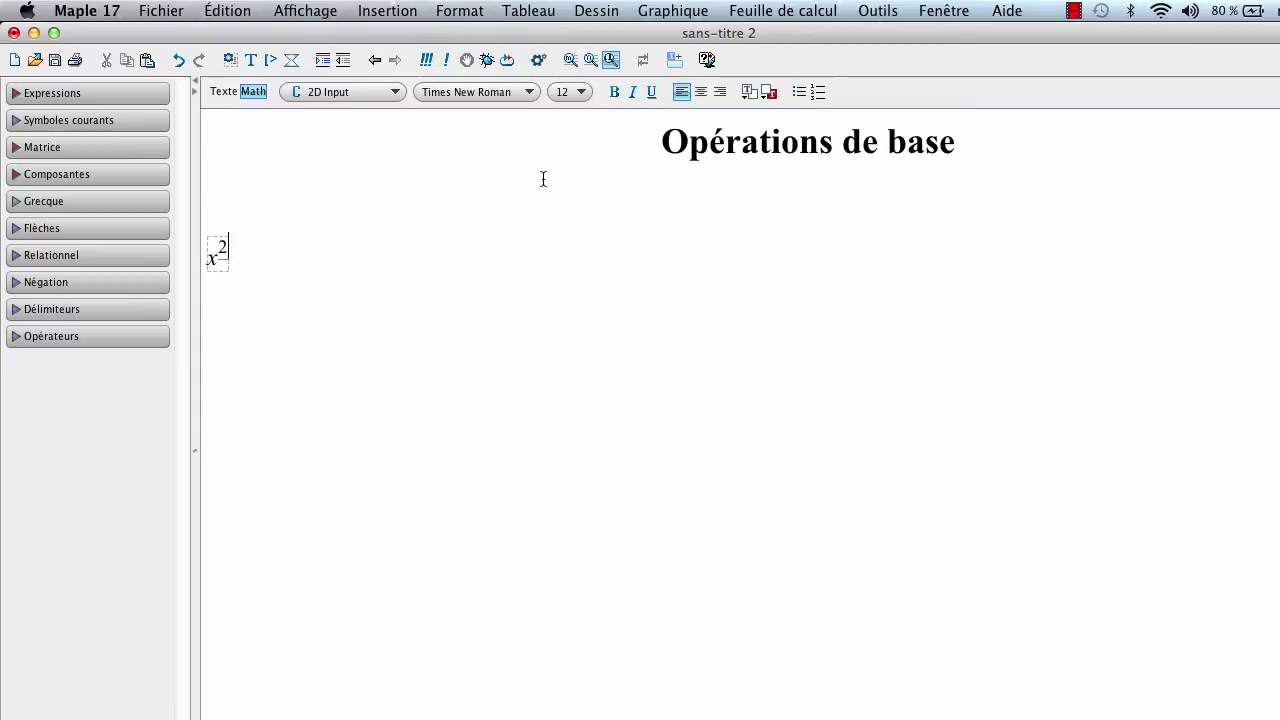
key("super+equal")
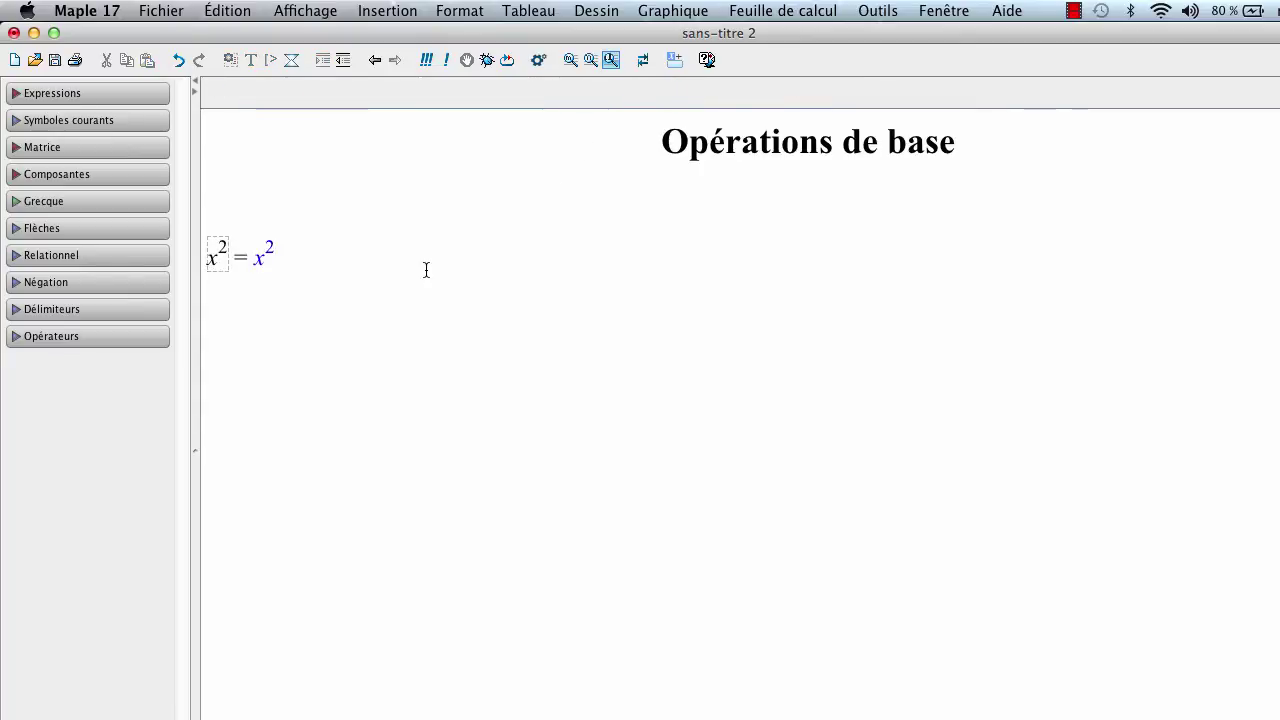
left_click(351, 258)
key("Return")
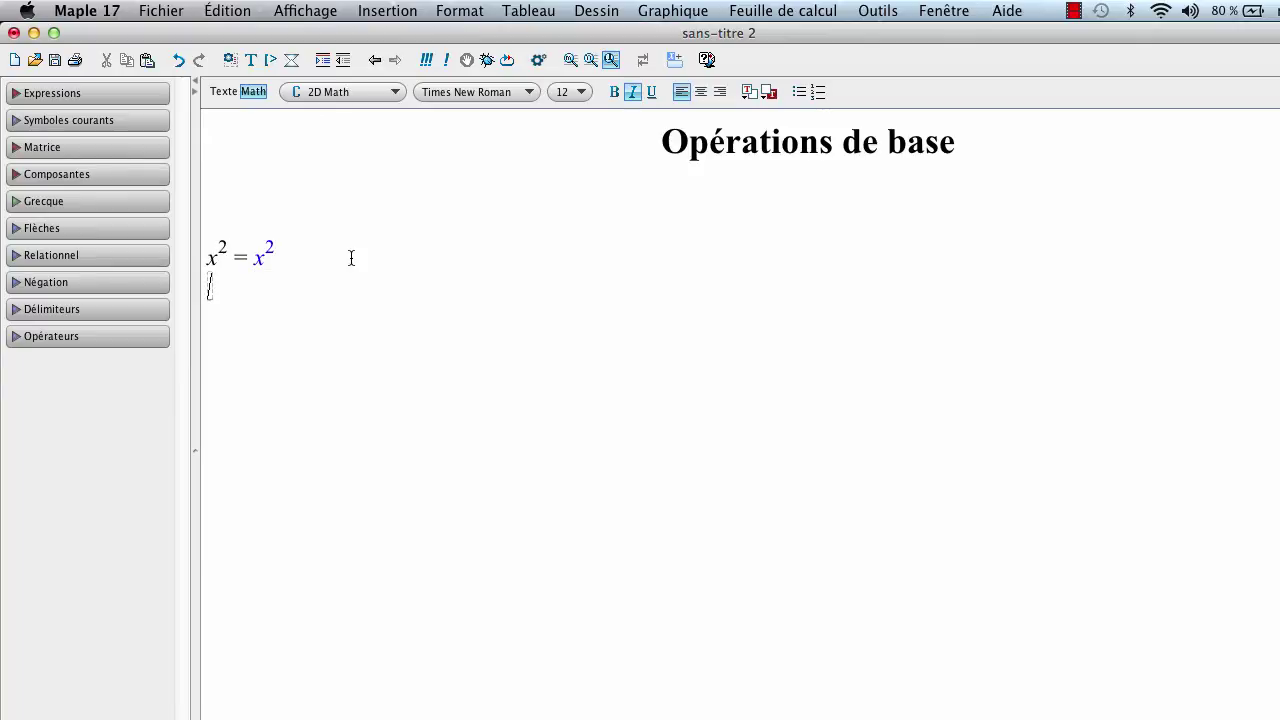
Step: Enter 2 x + 1, enclose the whole expression in parentheses, square it, and evaluate (2 x + 1)^2 inline
type("2 x + ")
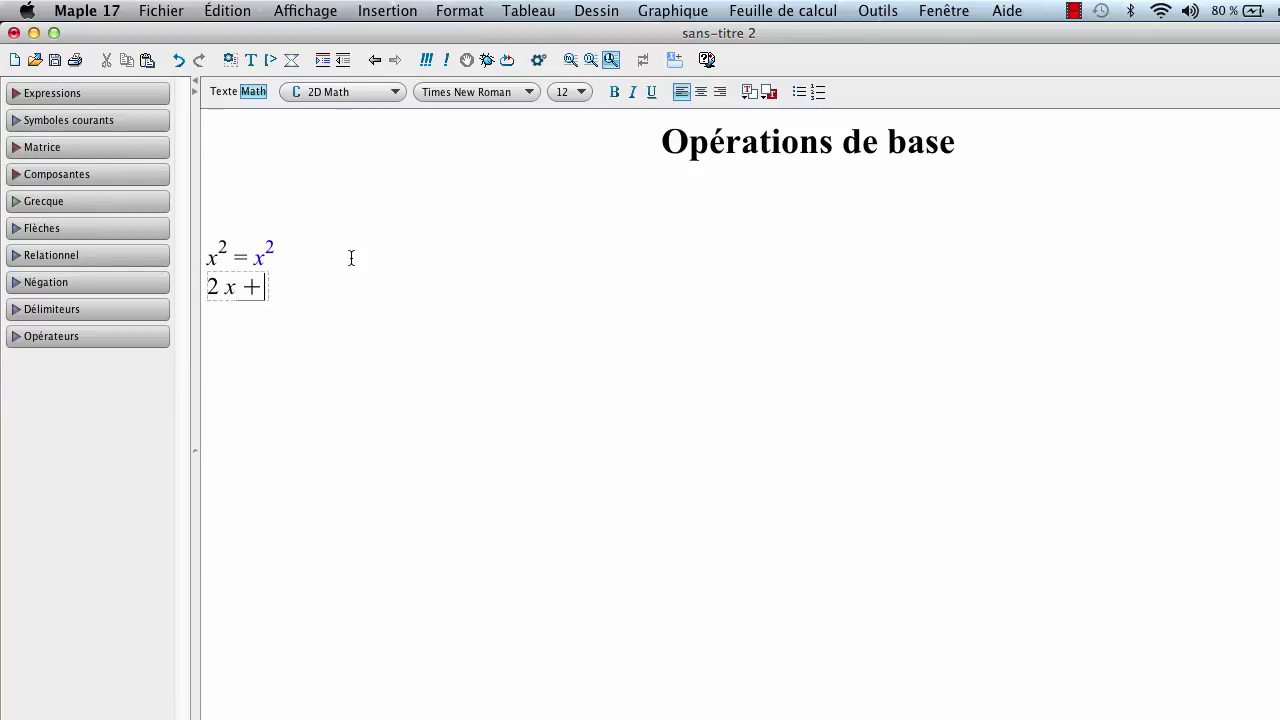
type("1")
left_click_drag(202, 290, 285, 290)
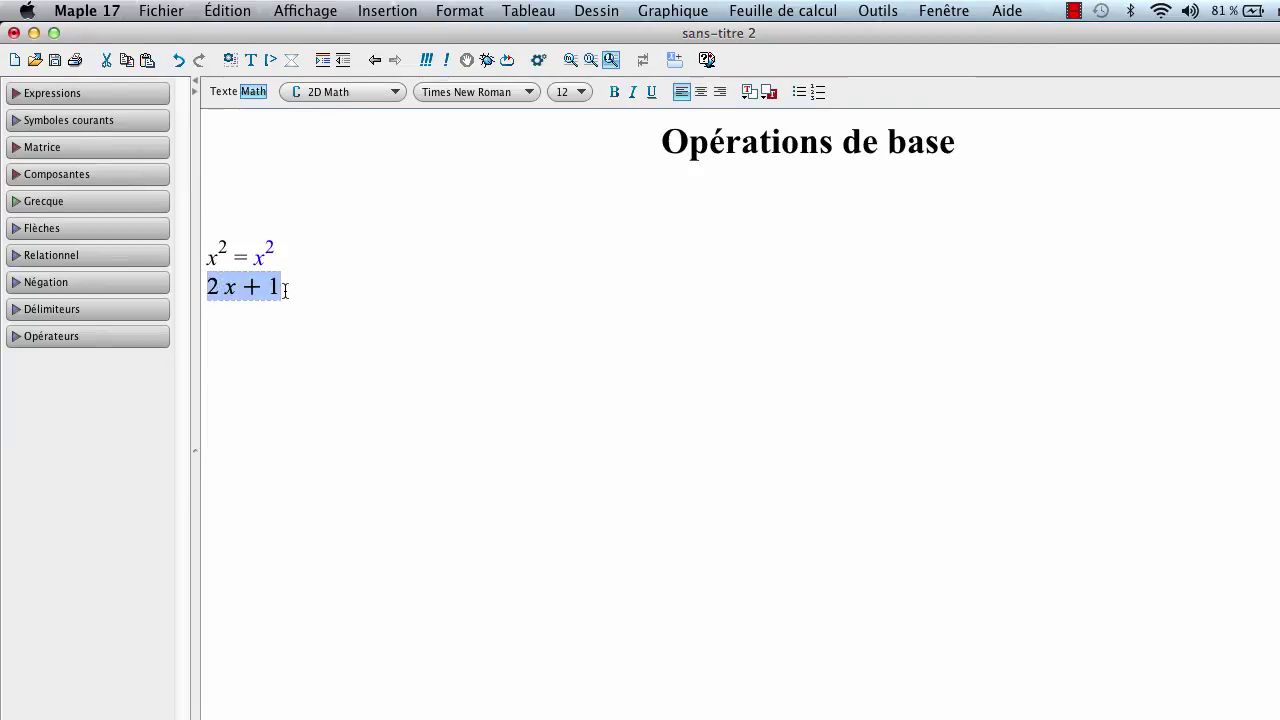
type("(")
type("^2")
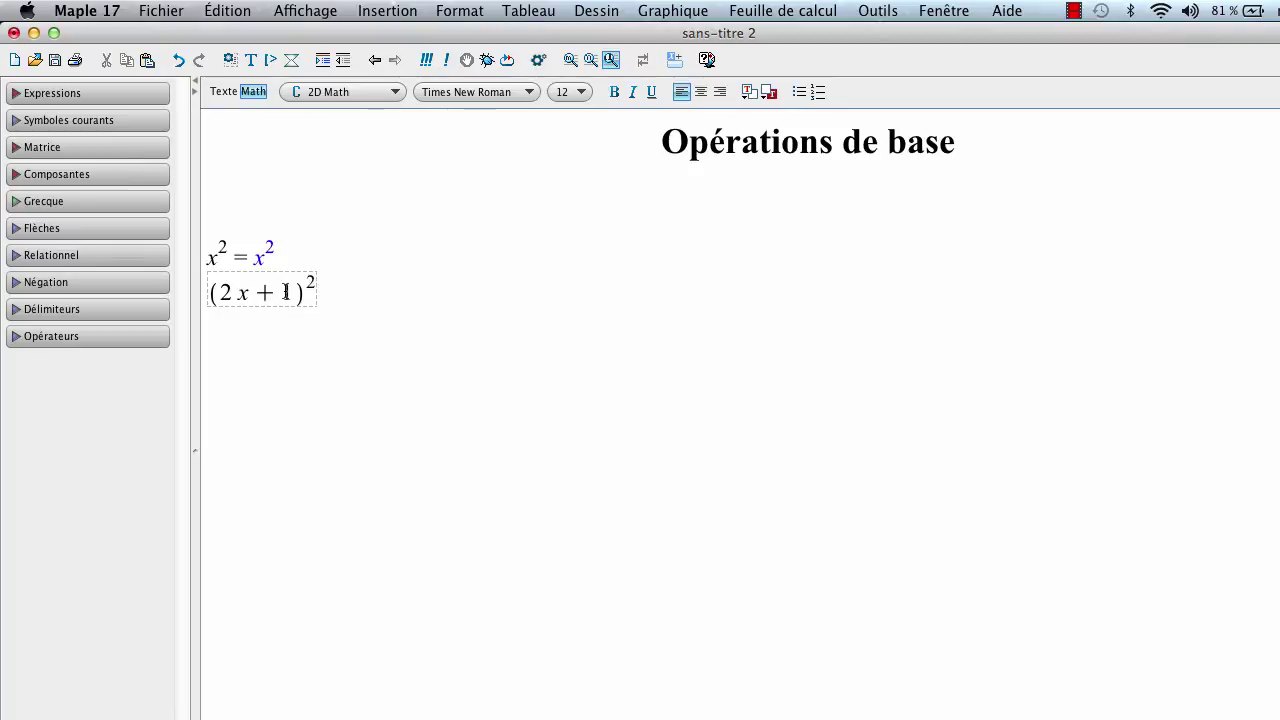
key("super+equal")
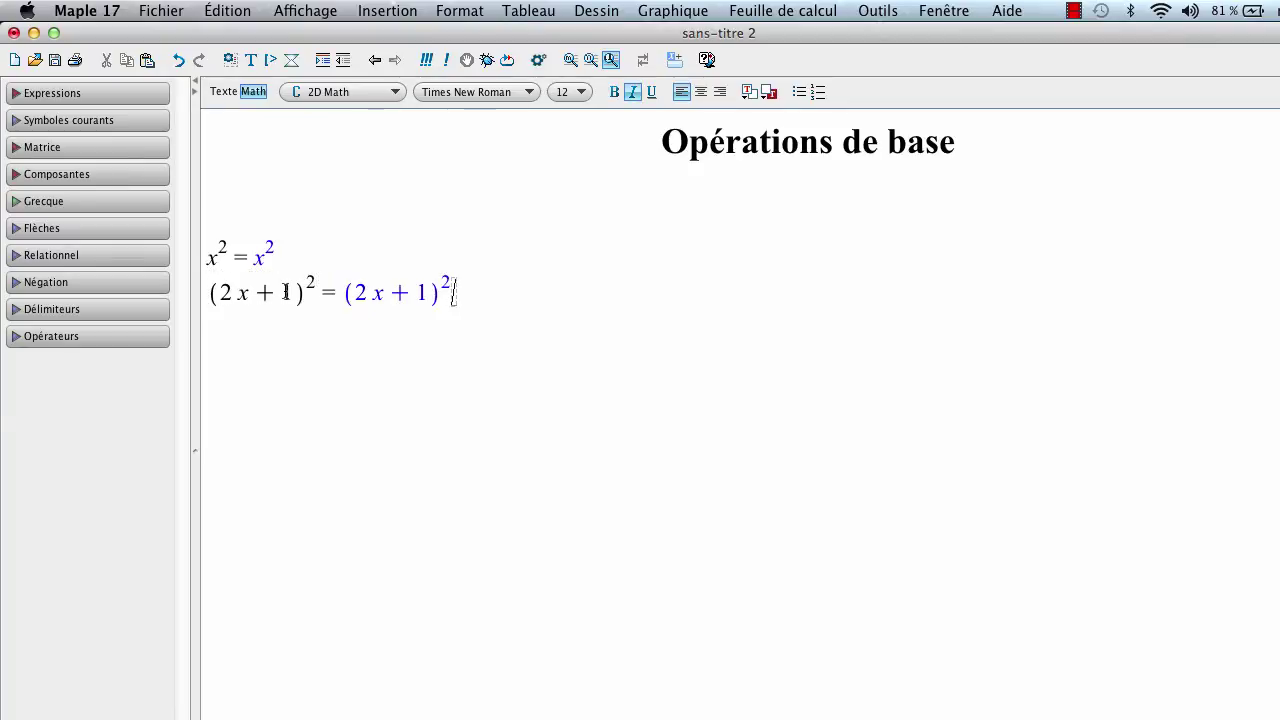
Step: Leave an empty line below the squared expression and enter the command name sqrt
key("Return")
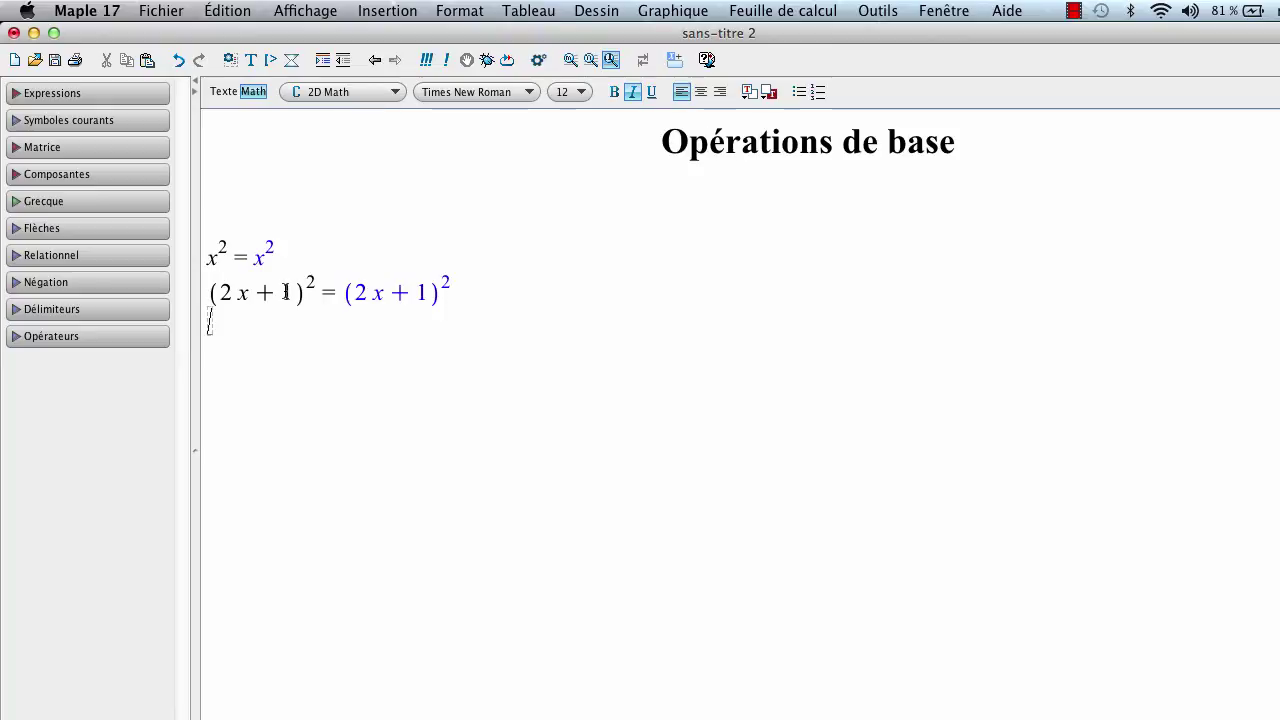
key("Return")
type("sqrt")
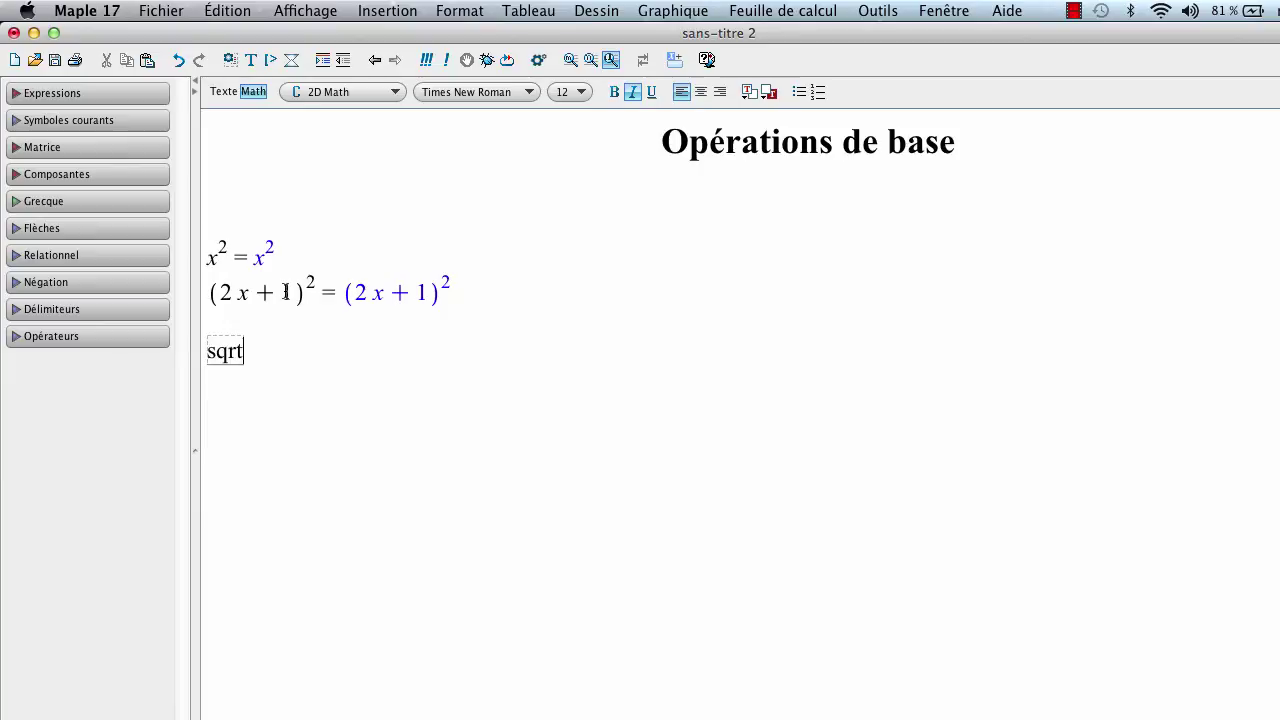